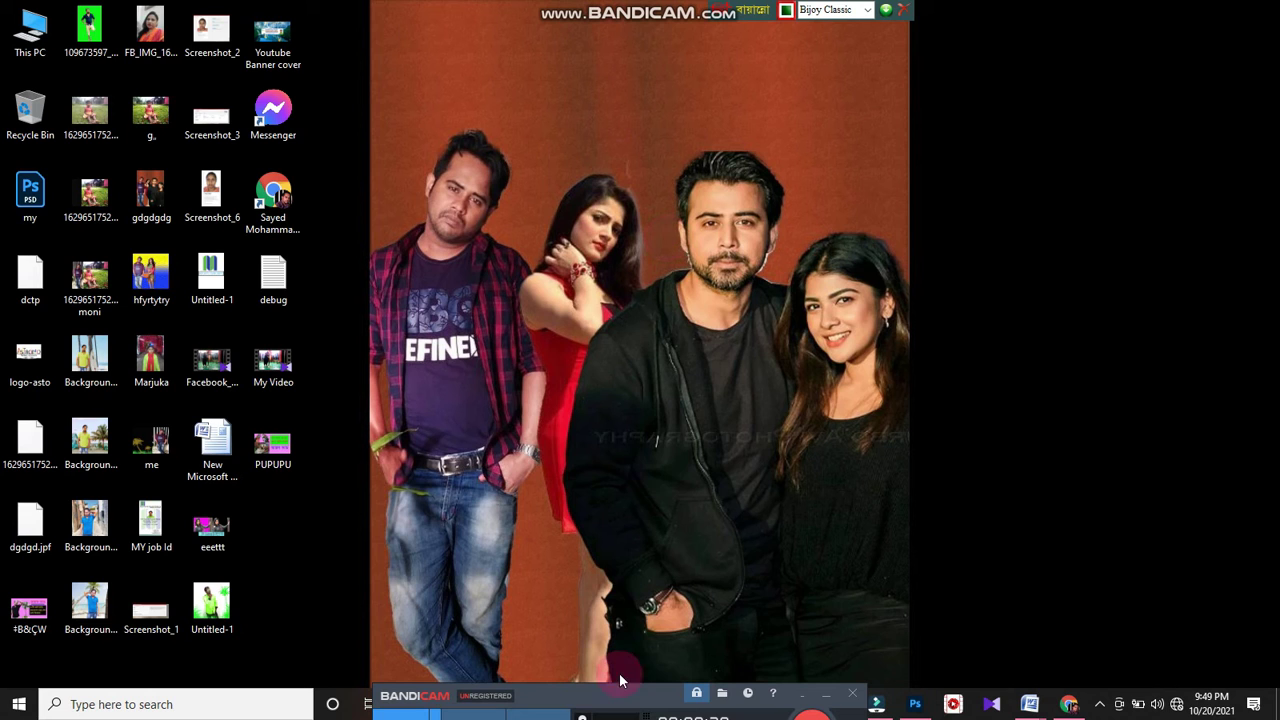
# - Switch to Photoshop with the Untitled-1-Recovered document showing
pyautogui.moveTo(627, 692); pyautogui.dragTo(510, 706)
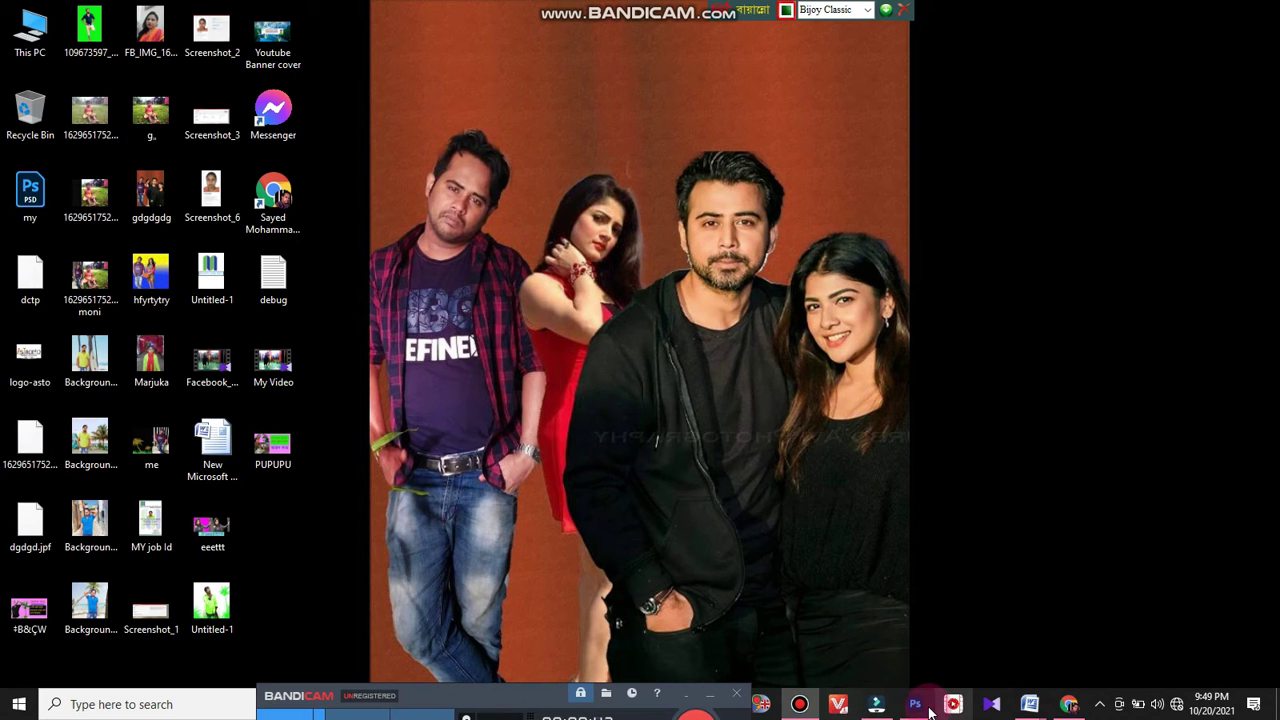
pyautogui.moveTo(925, 711)
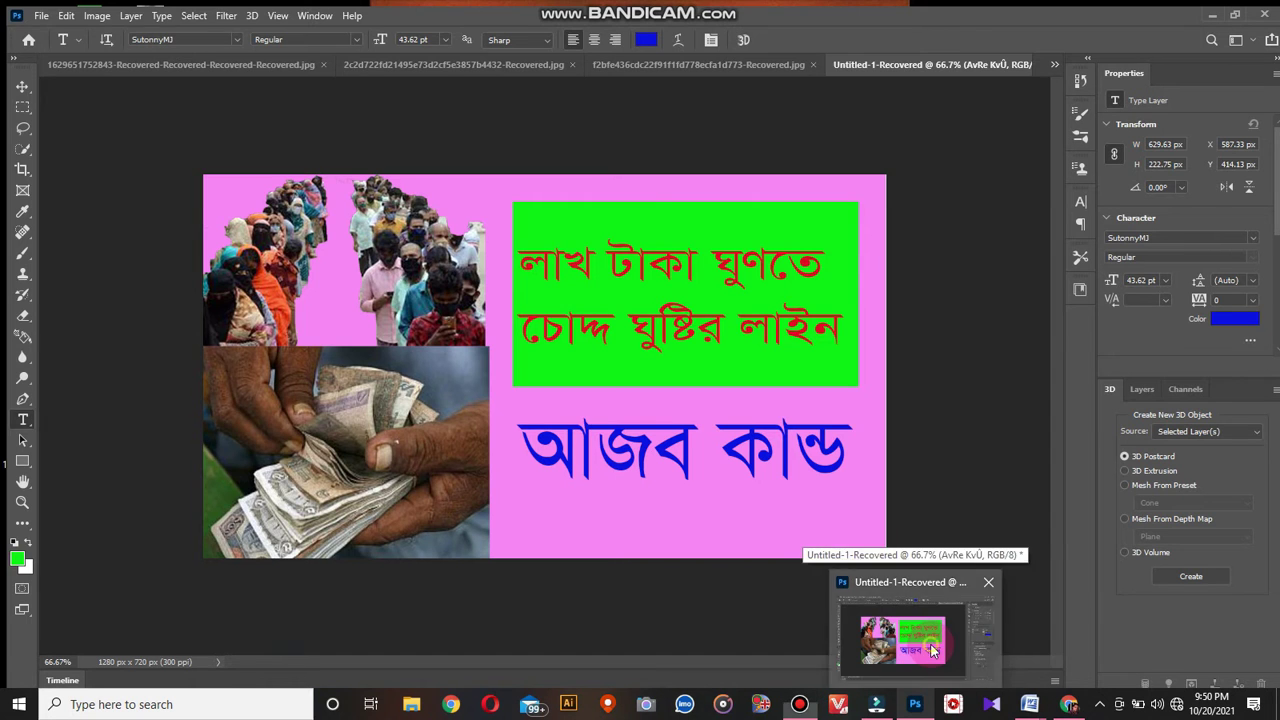
pyautogui.click(933, 651)
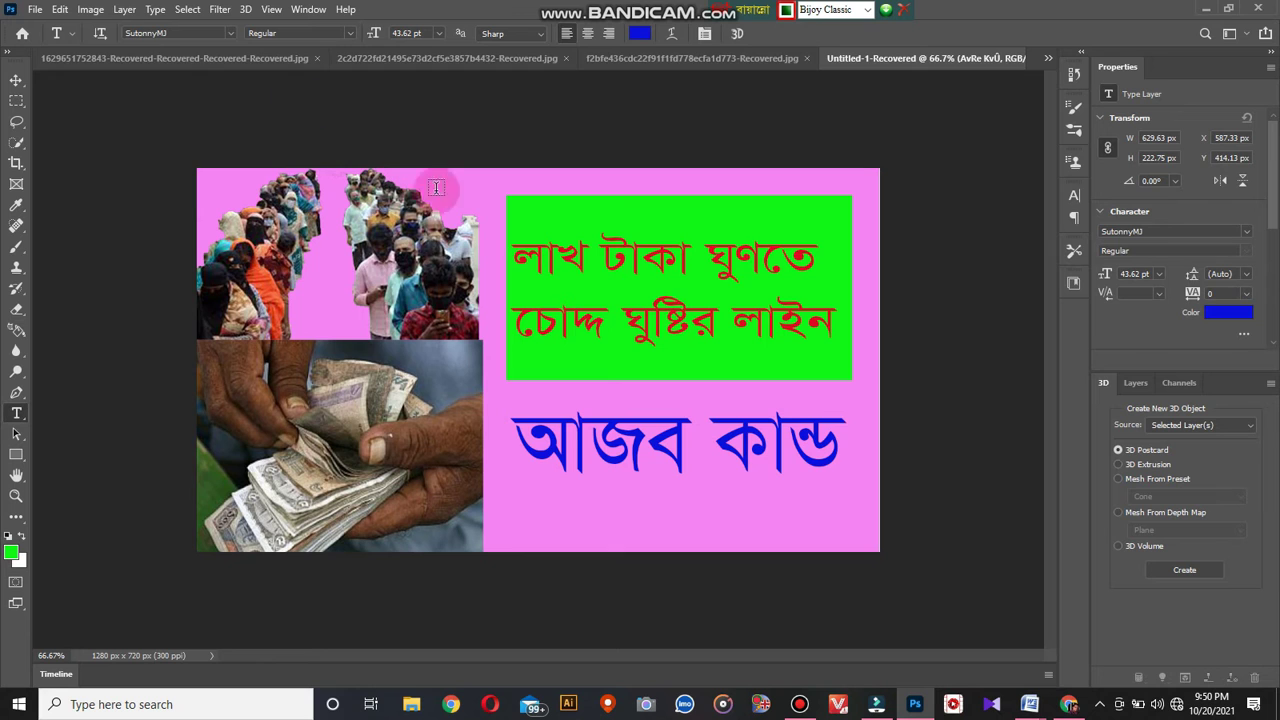
# - Check the pixel dimensions of the existing thumbnail design in Image Size without changing them
pyautogui.click(88, 12)
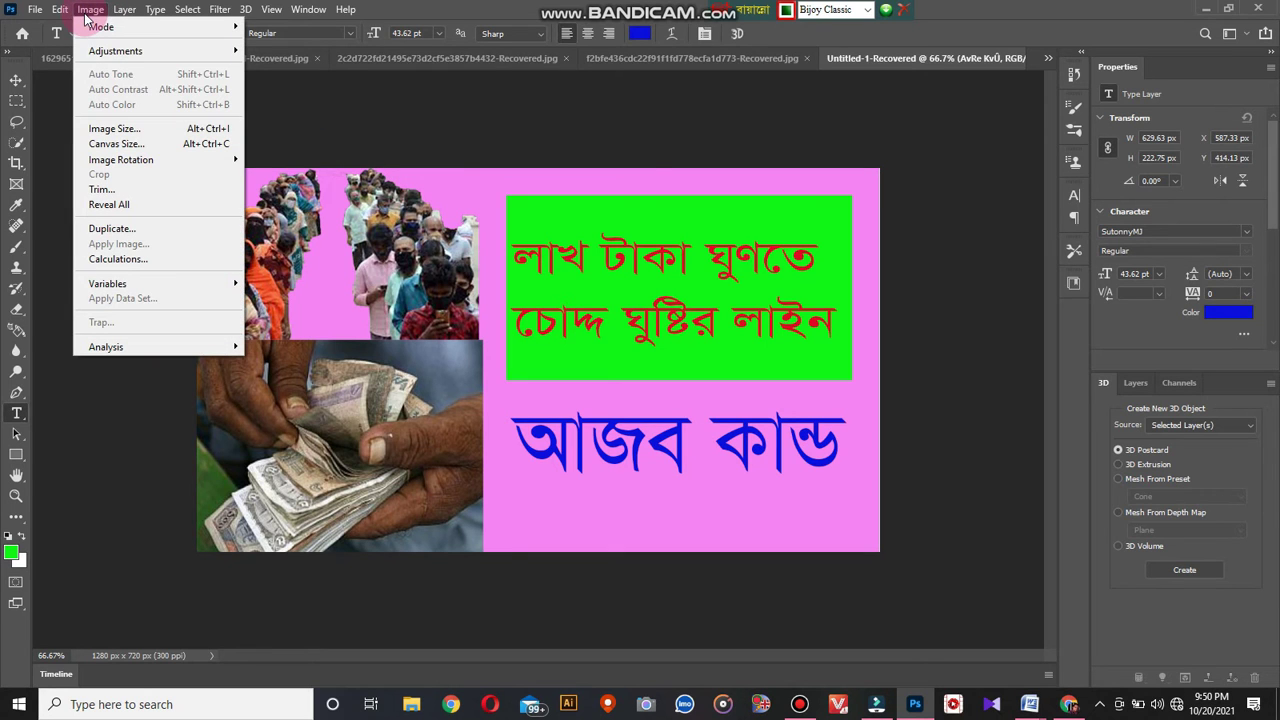
pyautogui.click(138, 135)
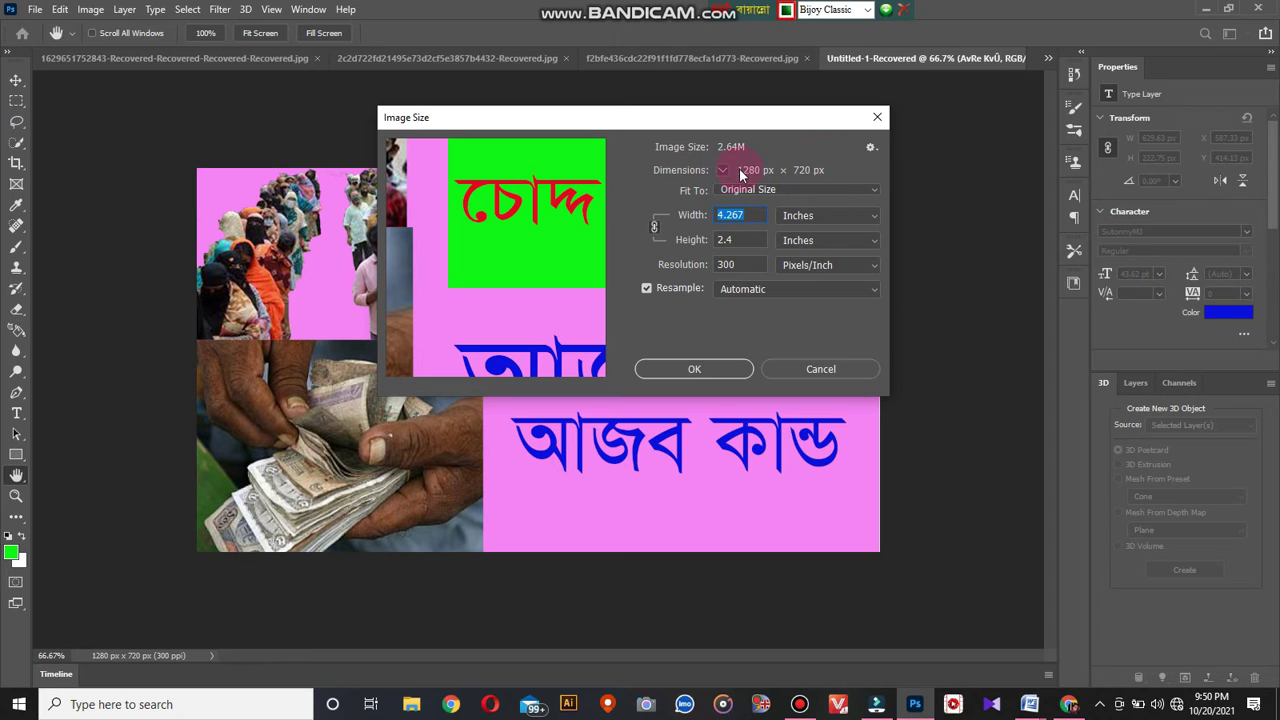
pyautogui.click(833, 367)
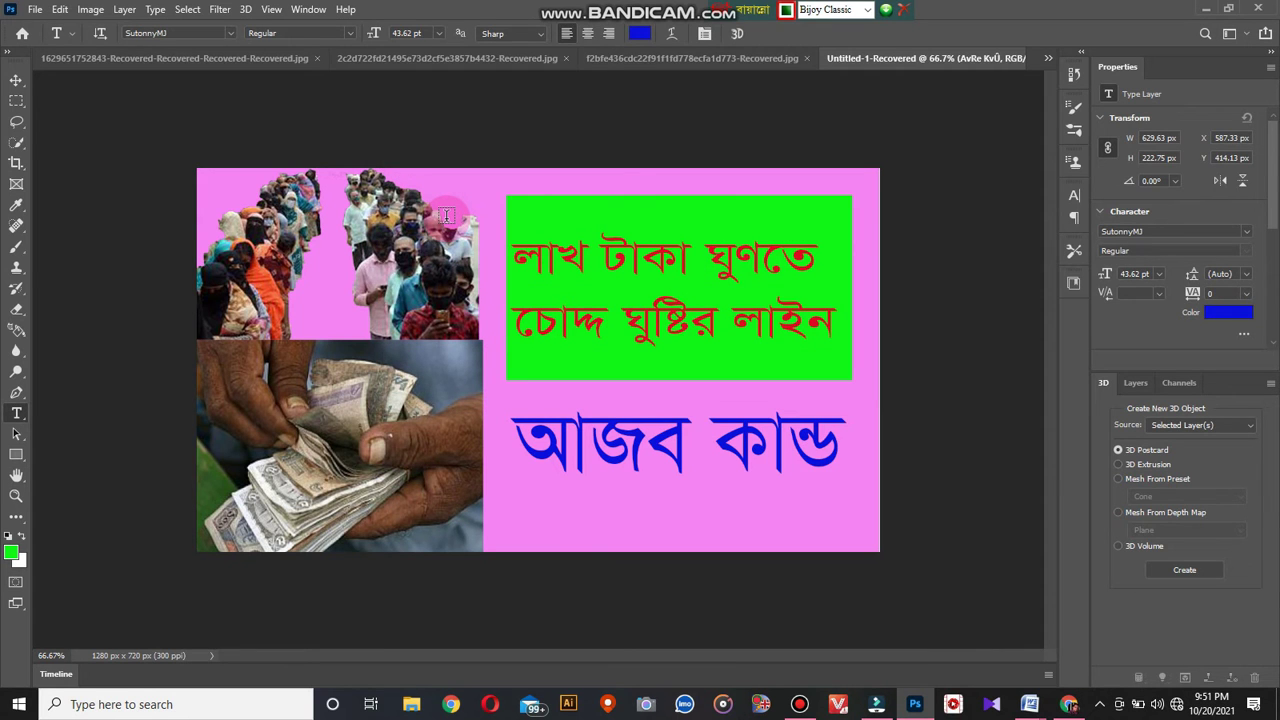
# - Create a new document 1280 pixels wide and 720 pixels high
pyautogui.click(603, 261)
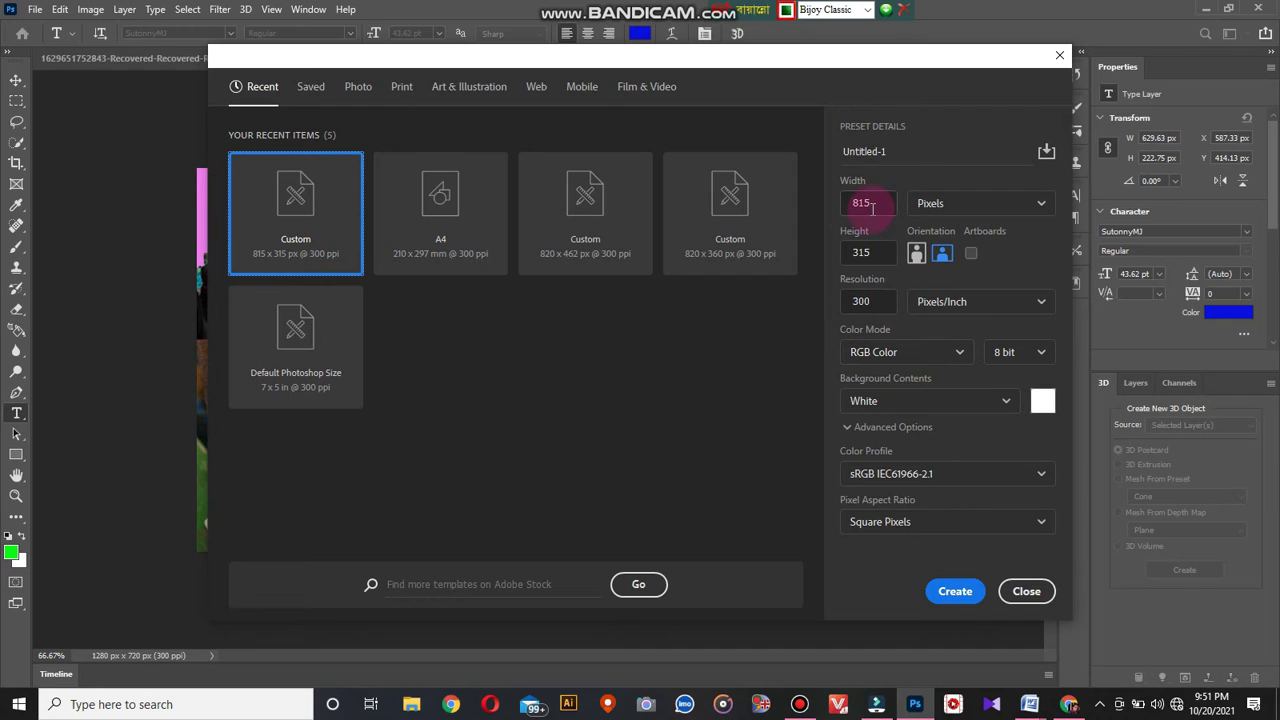
pyautogui.moveTo(872, 204); pyautogui.dragTo(836, 209)
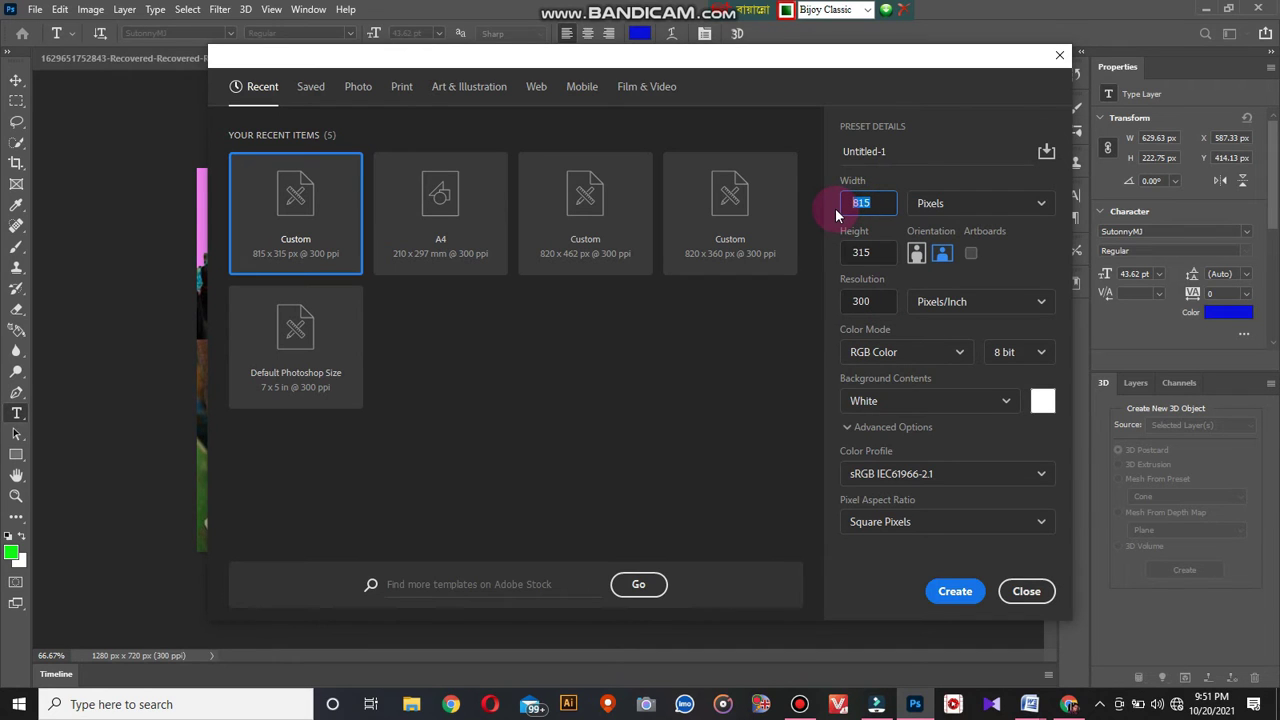
pyautogui.write('1280')
pyautogui.click(879, 255)
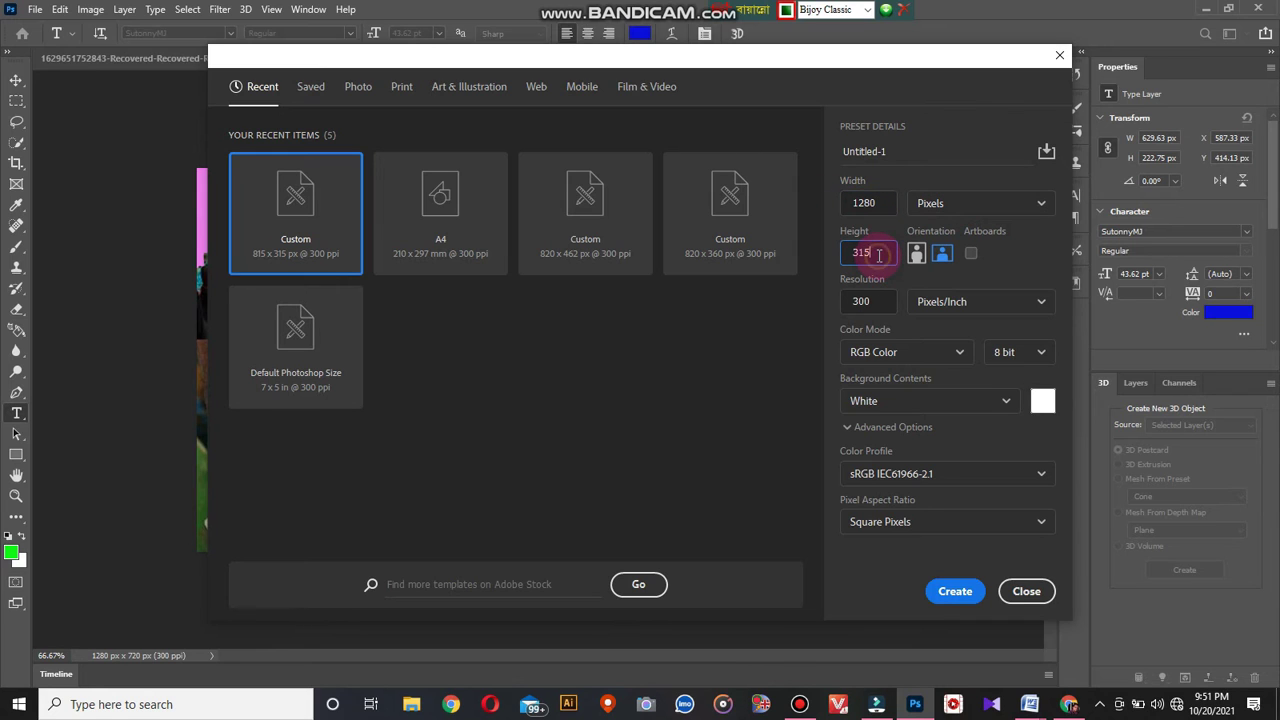
pyautogui.moveTo(877, 254); pyautogui.dragTo(846, 260)
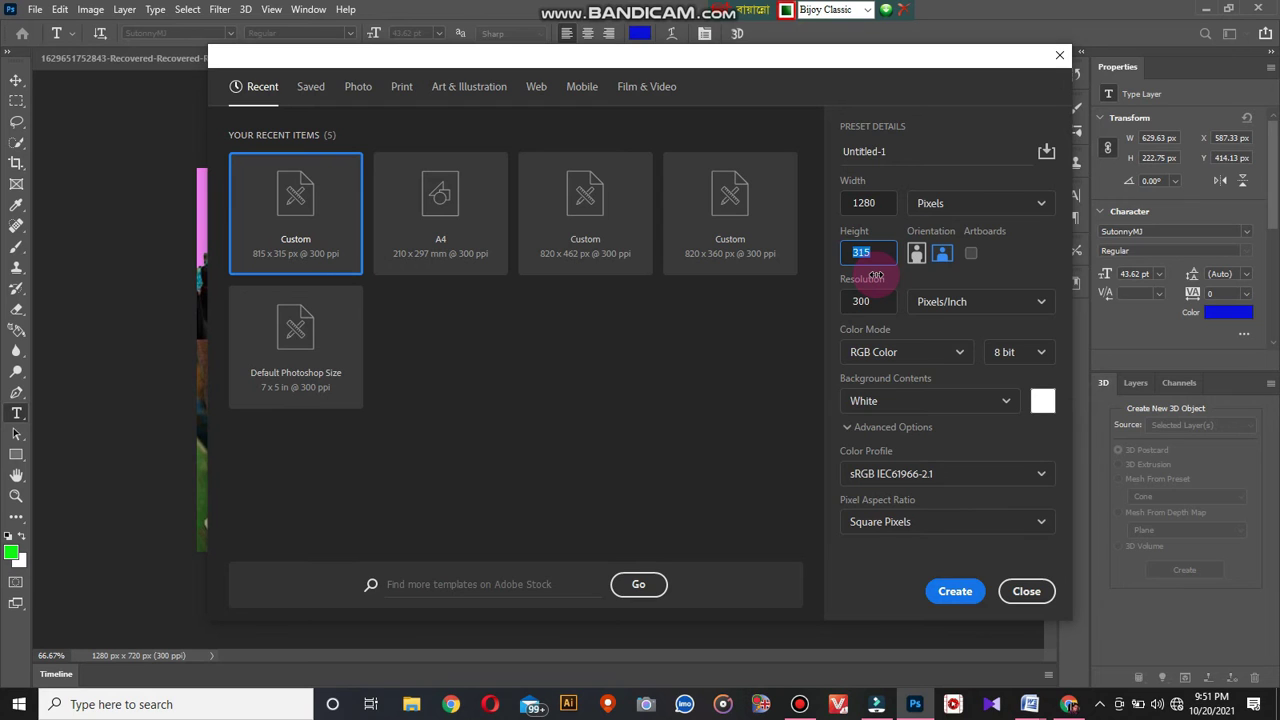
pyautogui.write('720')
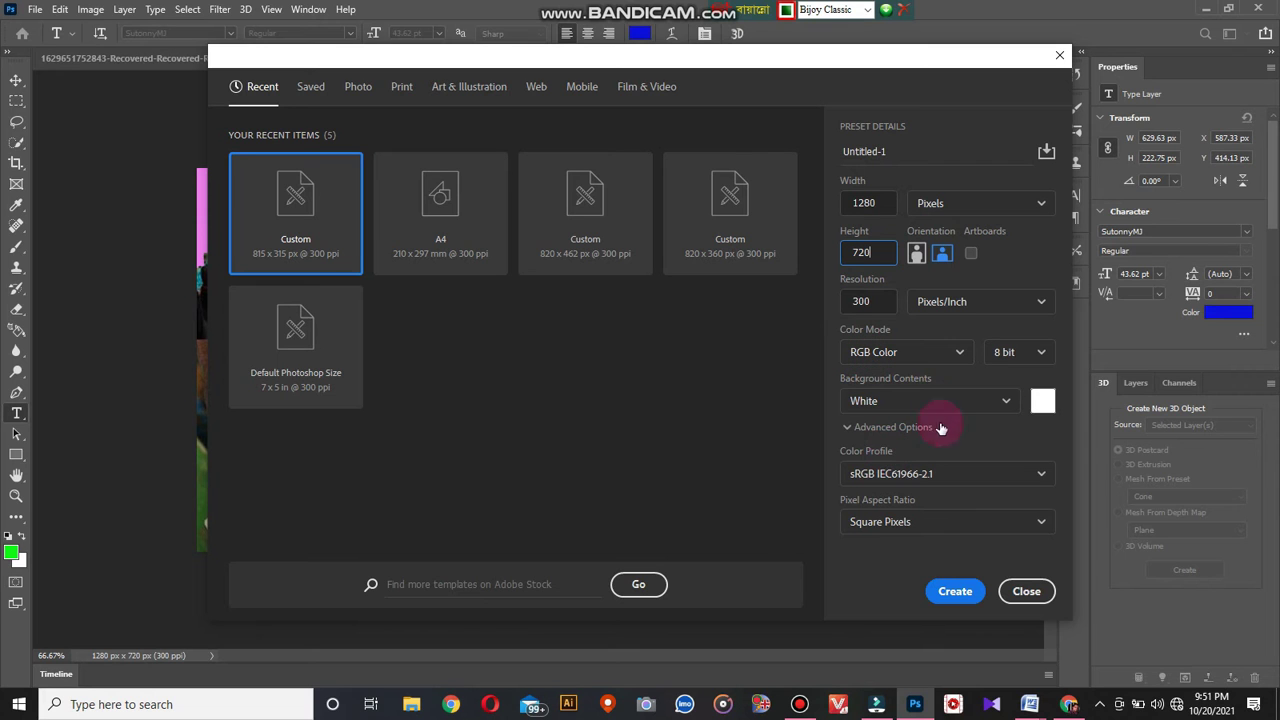
pyautogui.click(955, 591)
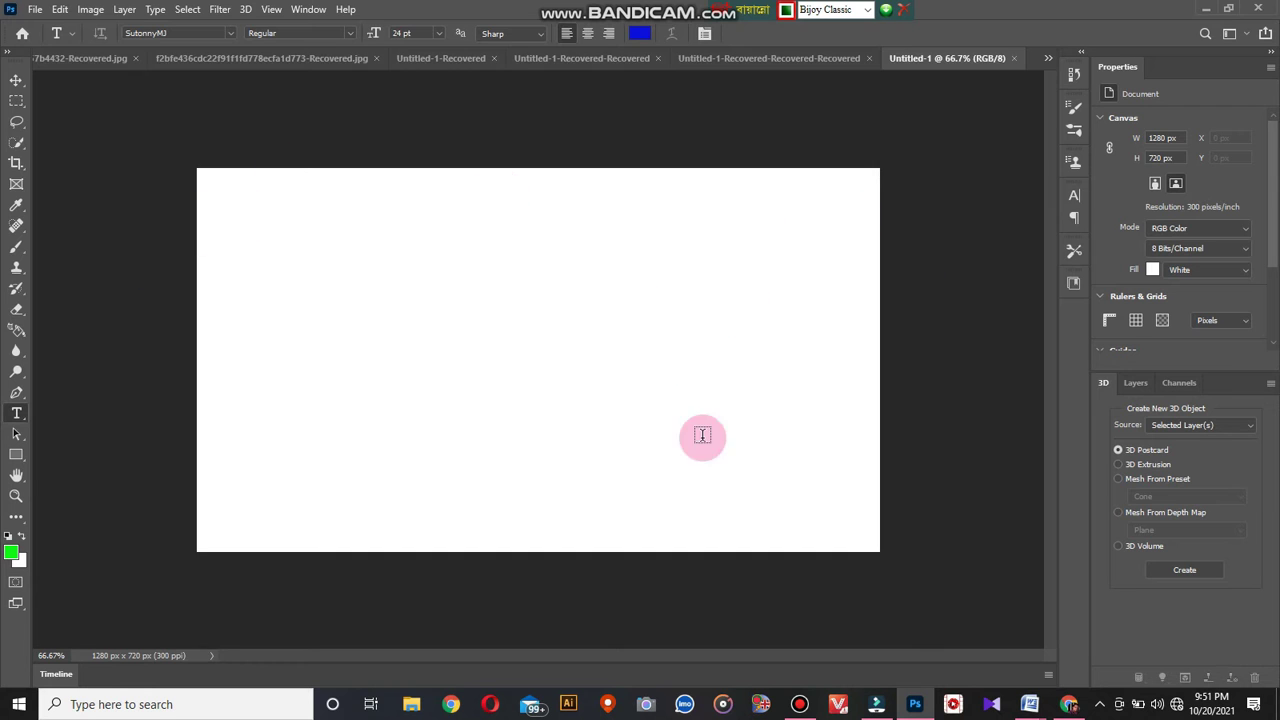
# - Draw a rectangle of about 1281 × 721 px over the whole canvas and fill it with a very dark teal foreground colour
pyautogui.click(16, 456)
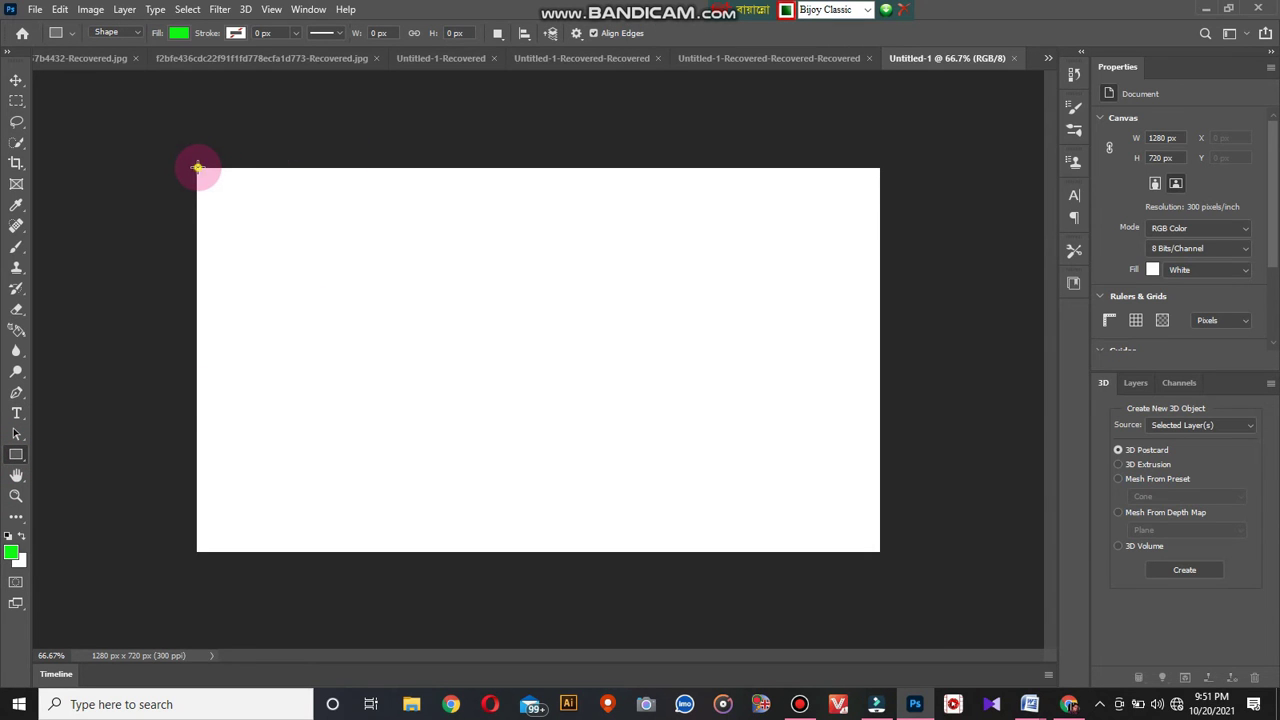
pyautogui.moveTo(197, 167); pyautogui.dragTo(880, 550)
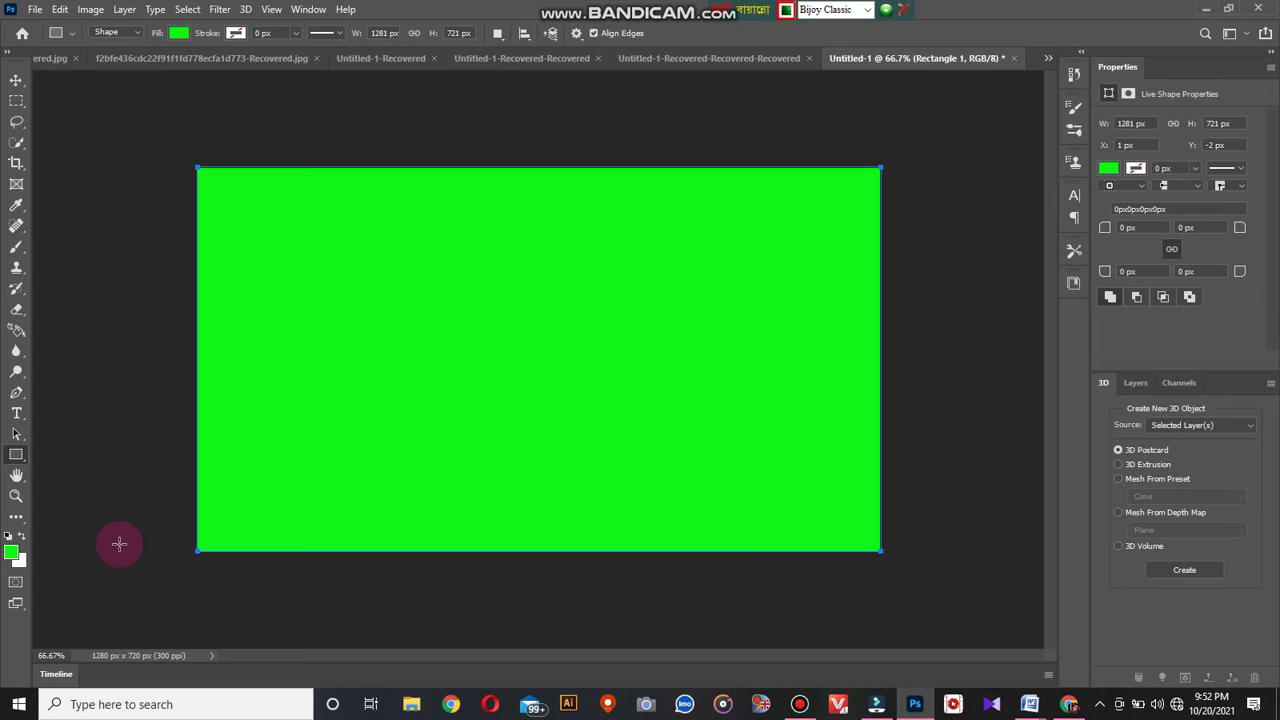
pyautogui.click(16, 566)
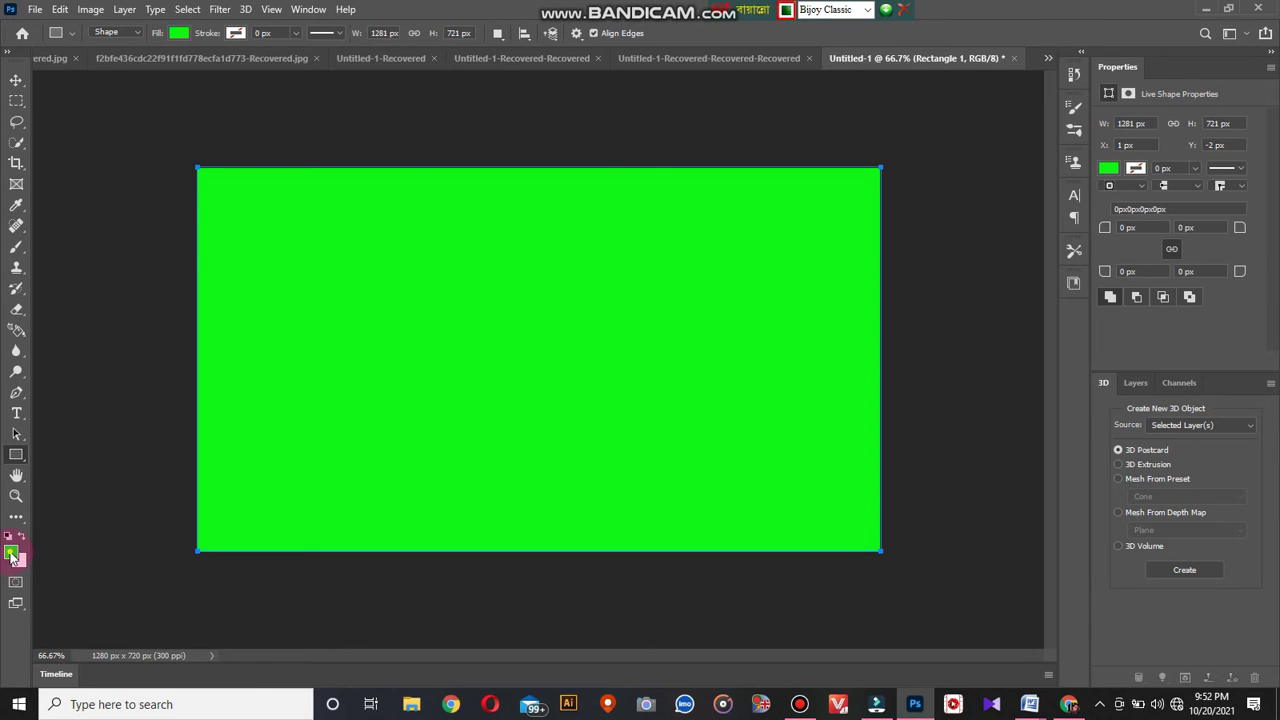
pyautogui.click(938, 464)
pyautogui.click(788, 376)
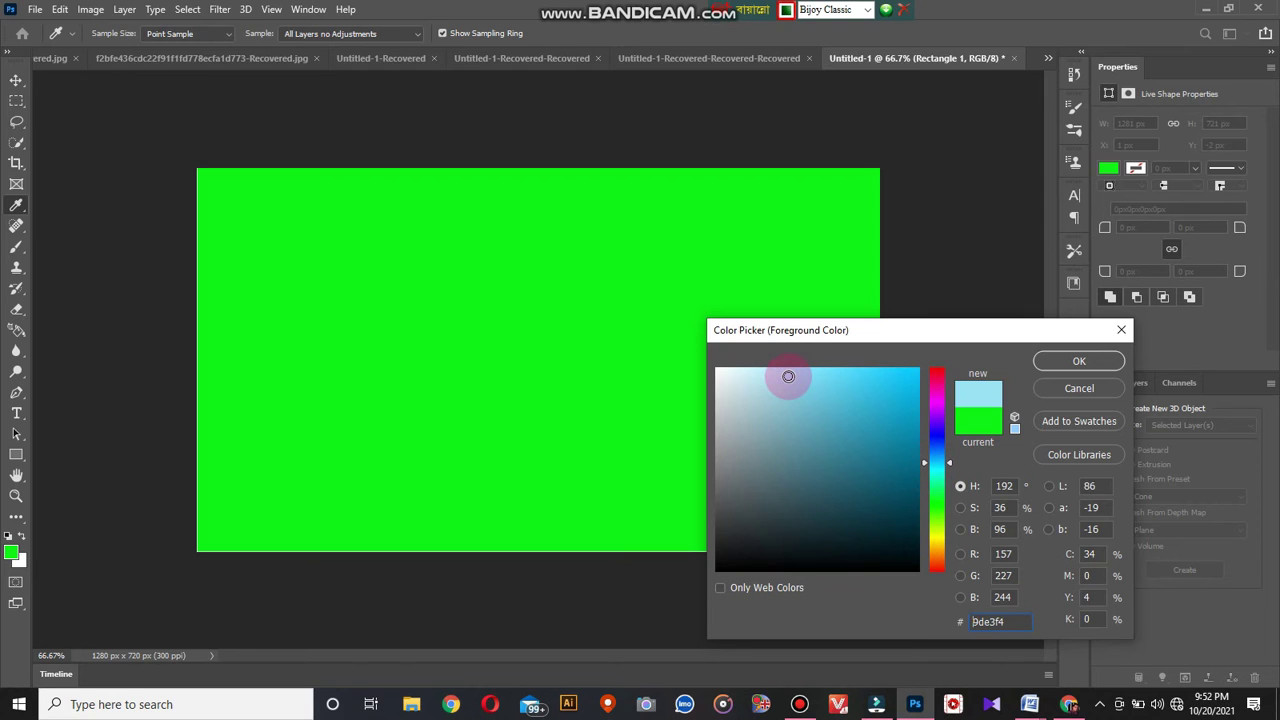
pyautogui.moveTo(786, 374); pyautogui.dragTo(753, 374)
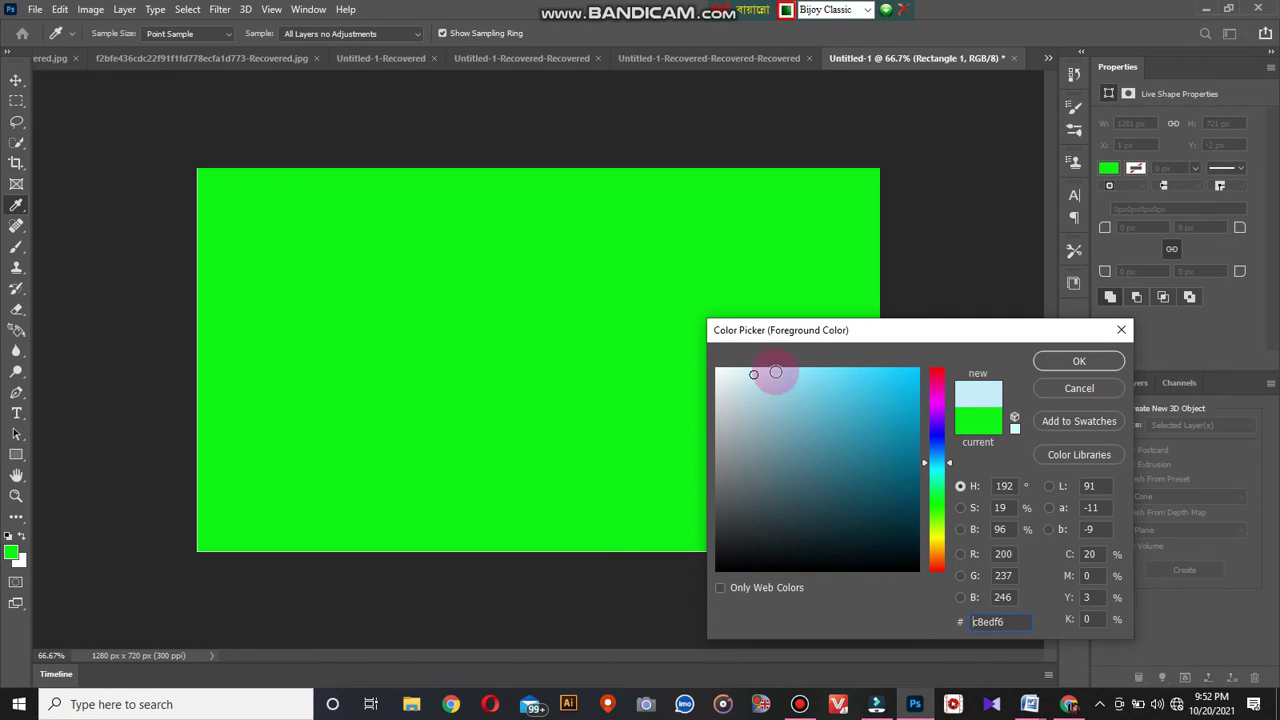
pyautogui.click(1078, 364)
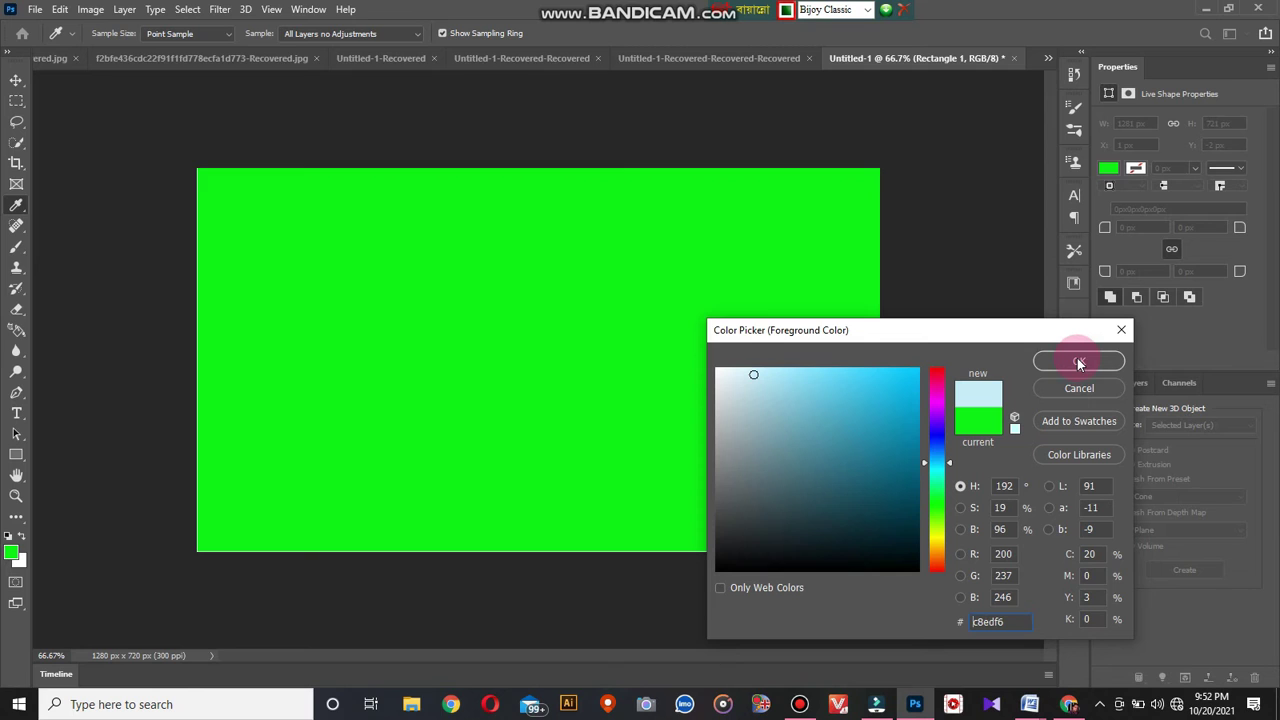
pyautogui.moveTo(1078, 364); pyautogui.dragTo(890, 538)
pyautogui.click(1079, 361)
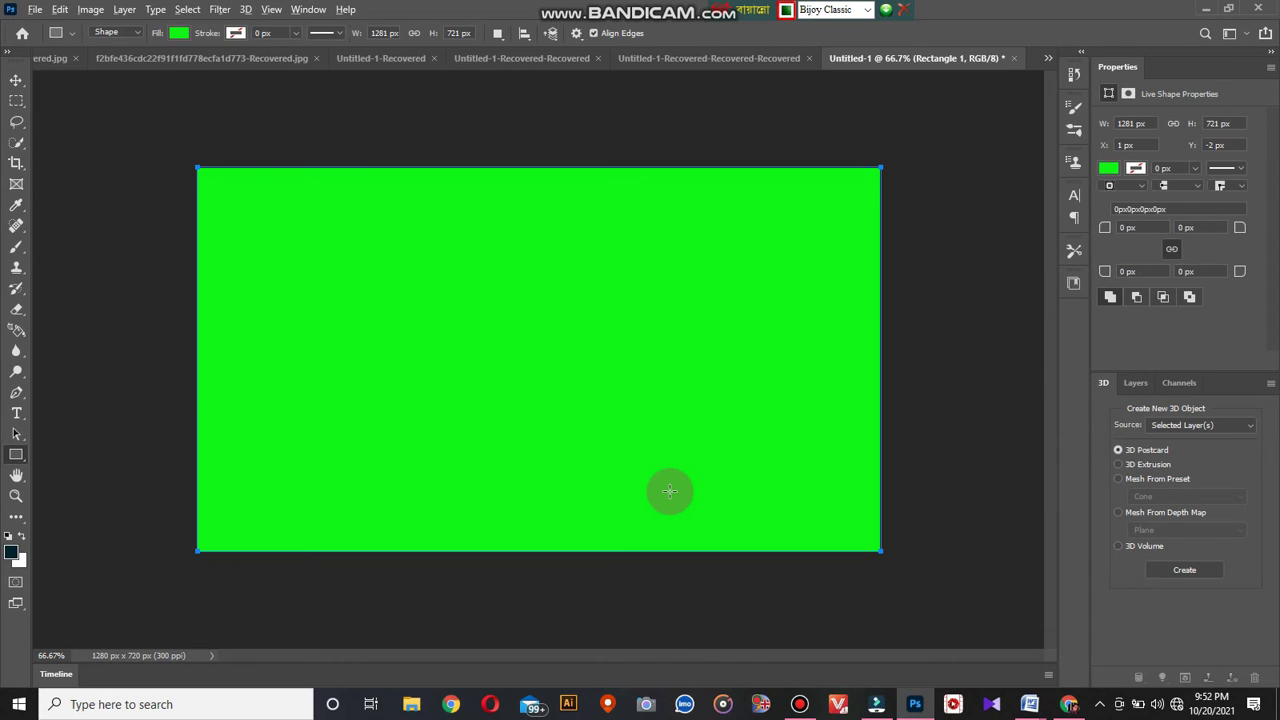
pyautogui.hotkey('alt', 'BackSpace')
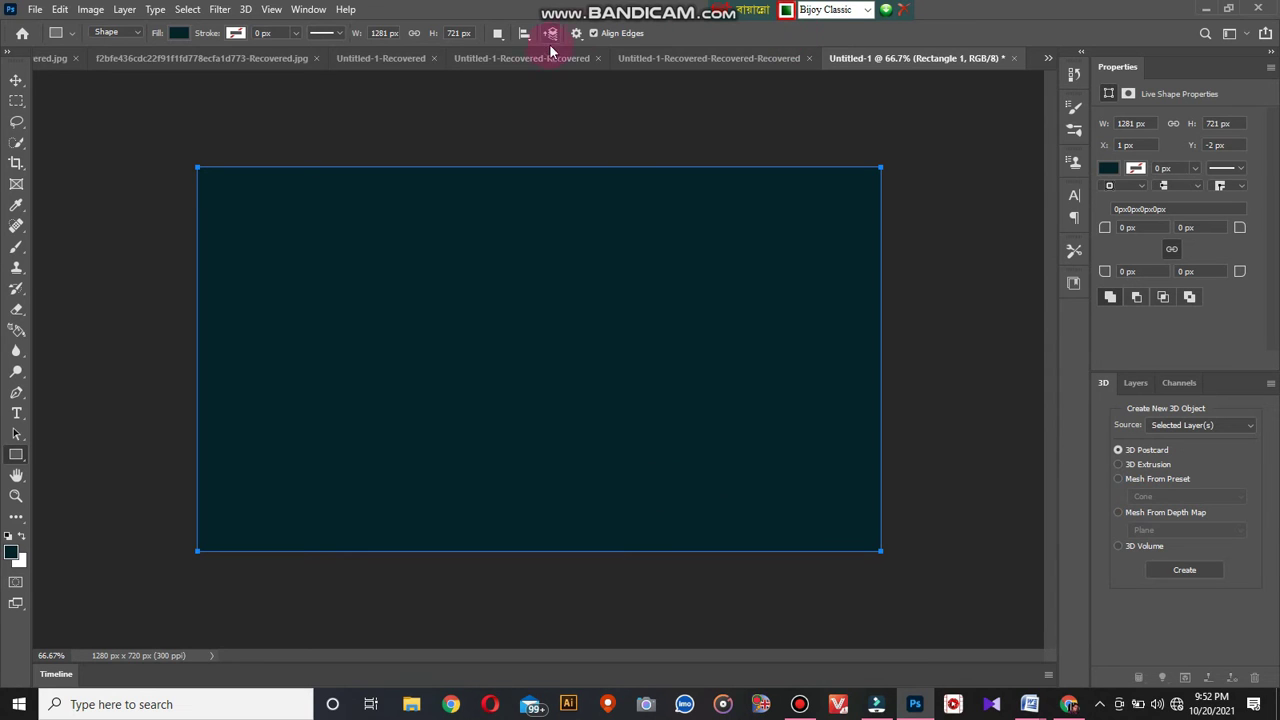
# - Place the prothomalo_import_media_2020_07_24 portrait from Downloads as an embedded image and move it left to about X 138 px, Y 0 px
pyautogui.click(16, 80)
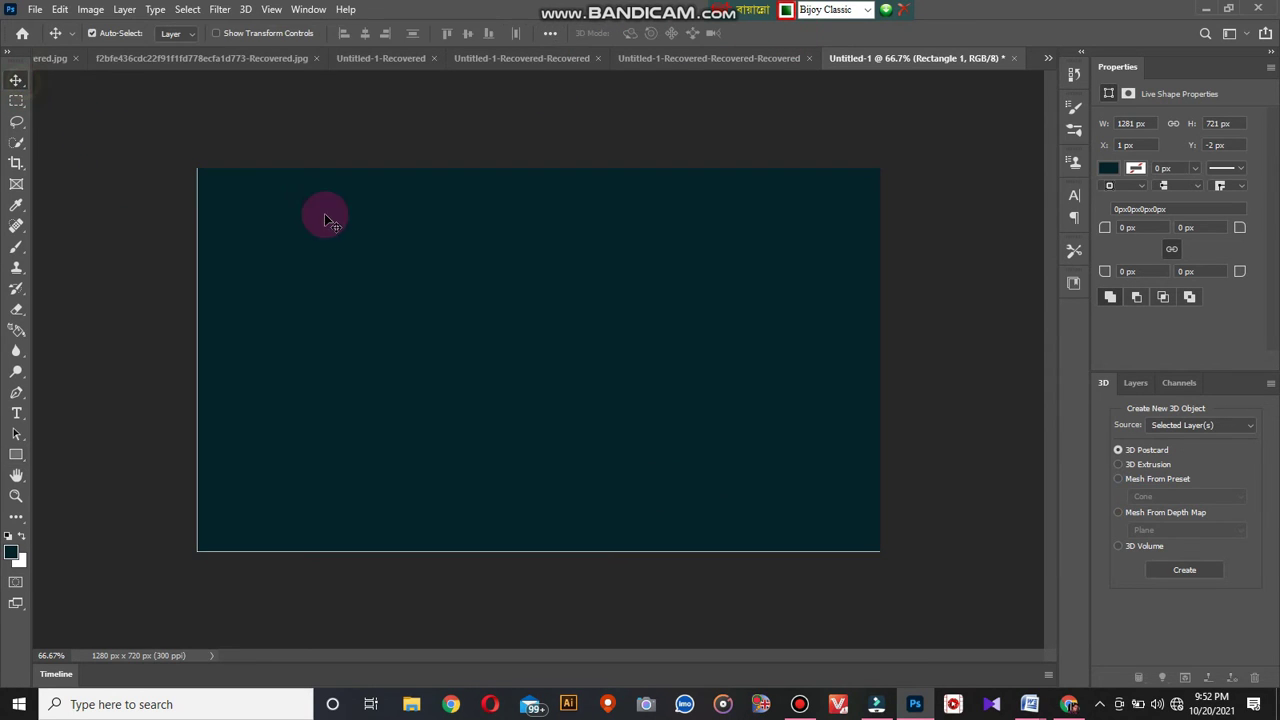
pyautogui.click(309, 200)
pyautogui.click(248, 222)
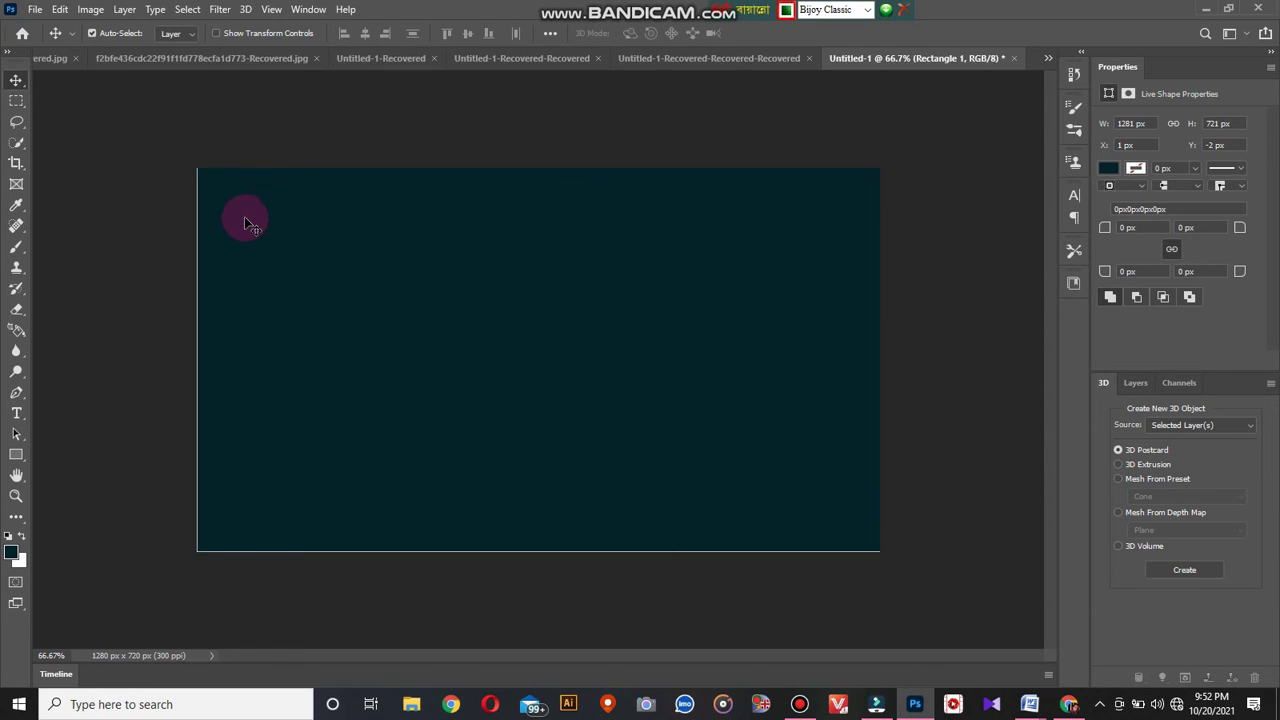
pyautogui.click(35, 10)
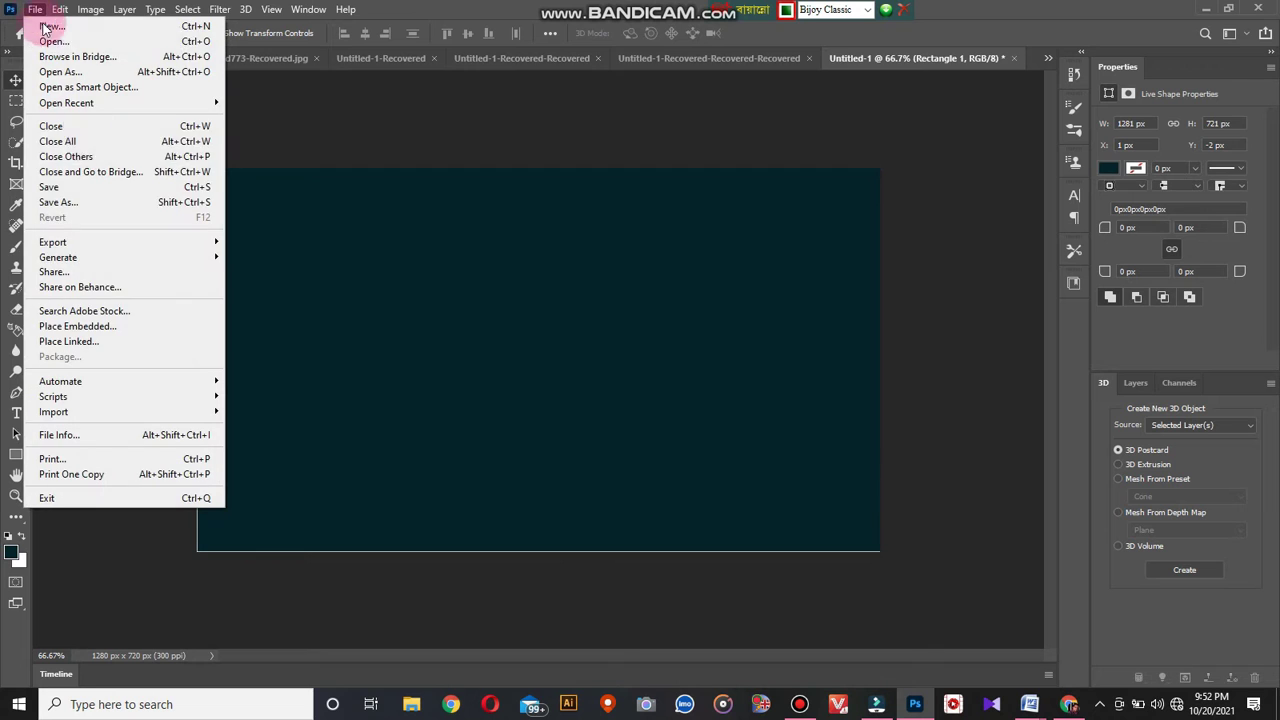
pyautogui.click(97, 326)
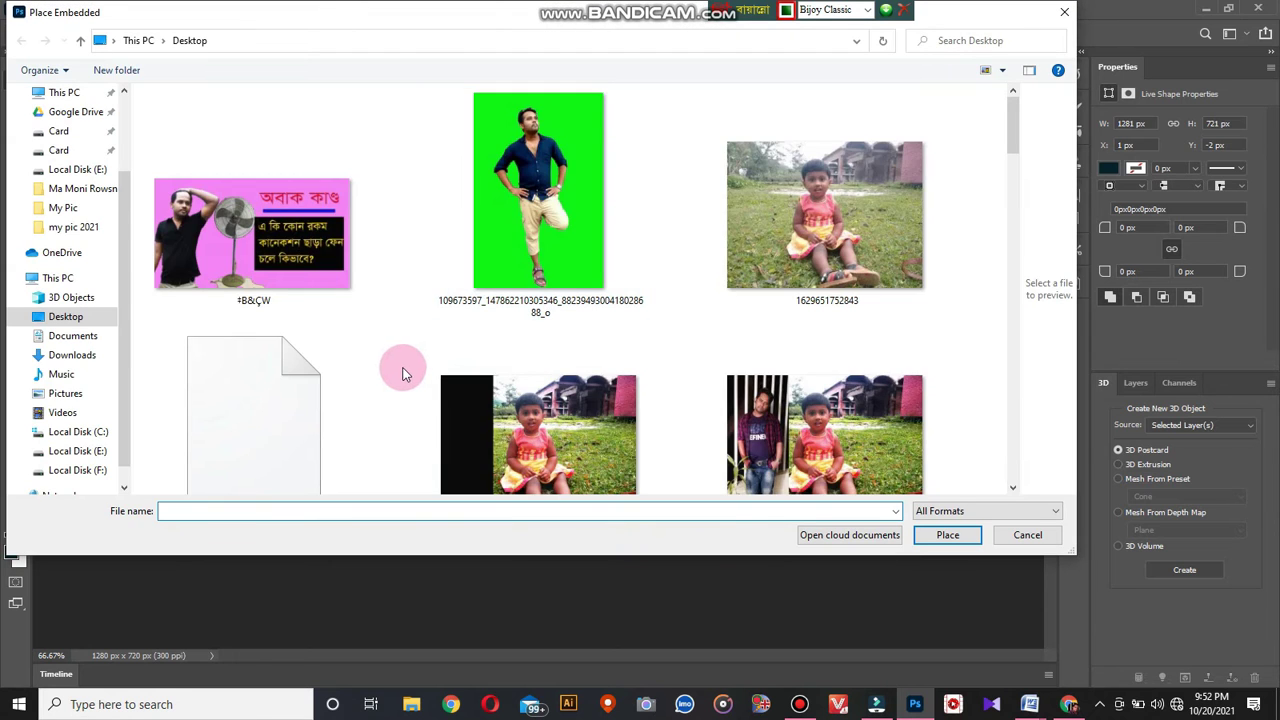
pyautogui.scroll(-5, 410, 370)
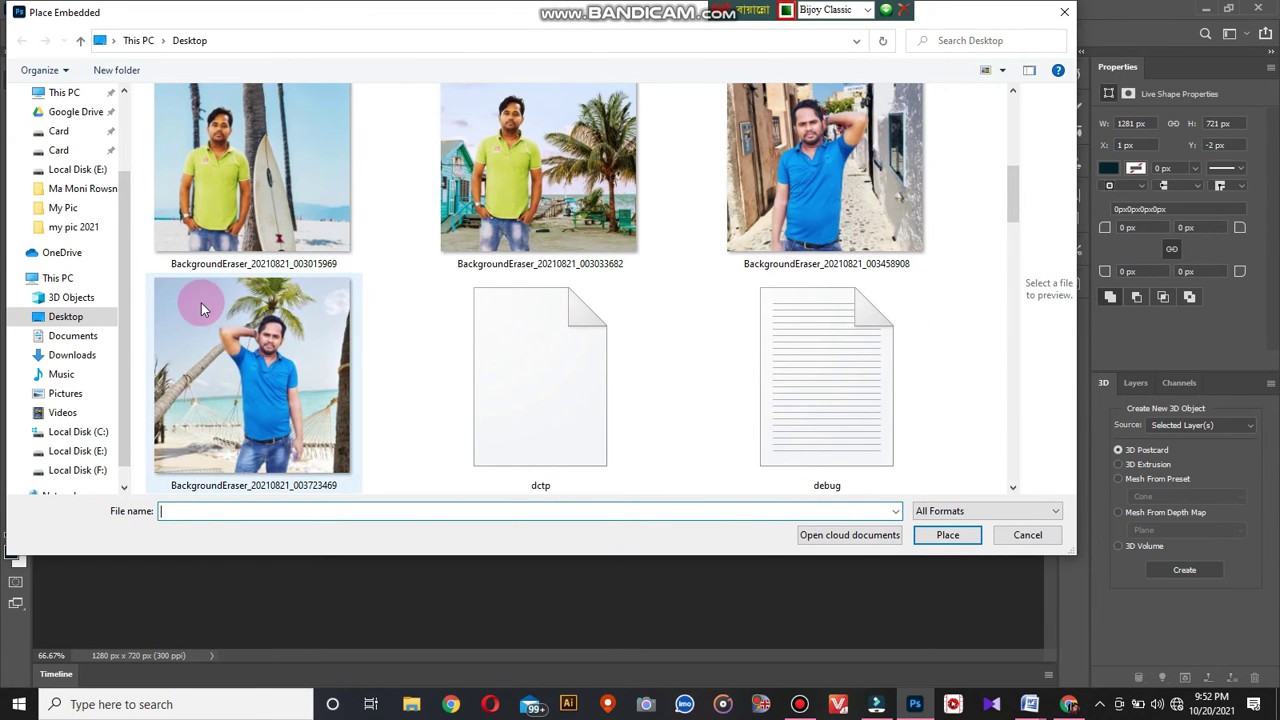
pyautogui.click(76, 355)
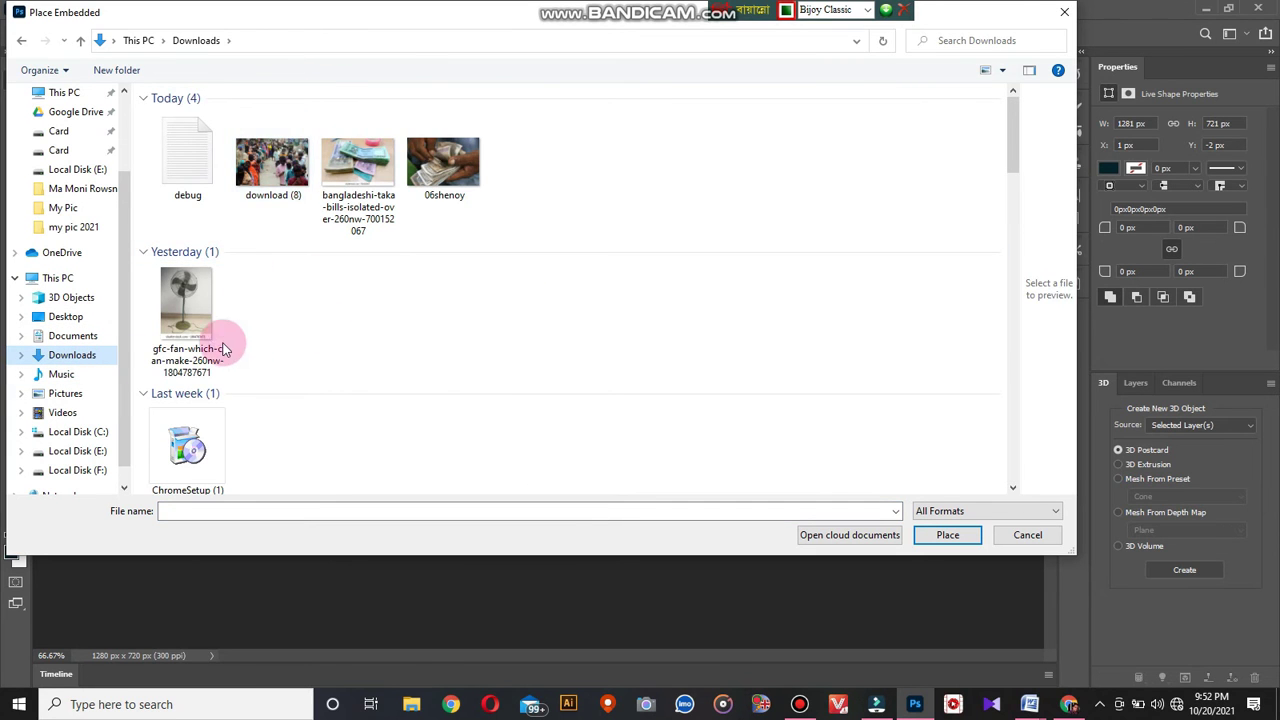
pyautogui.scroll(-10, 192, 380)
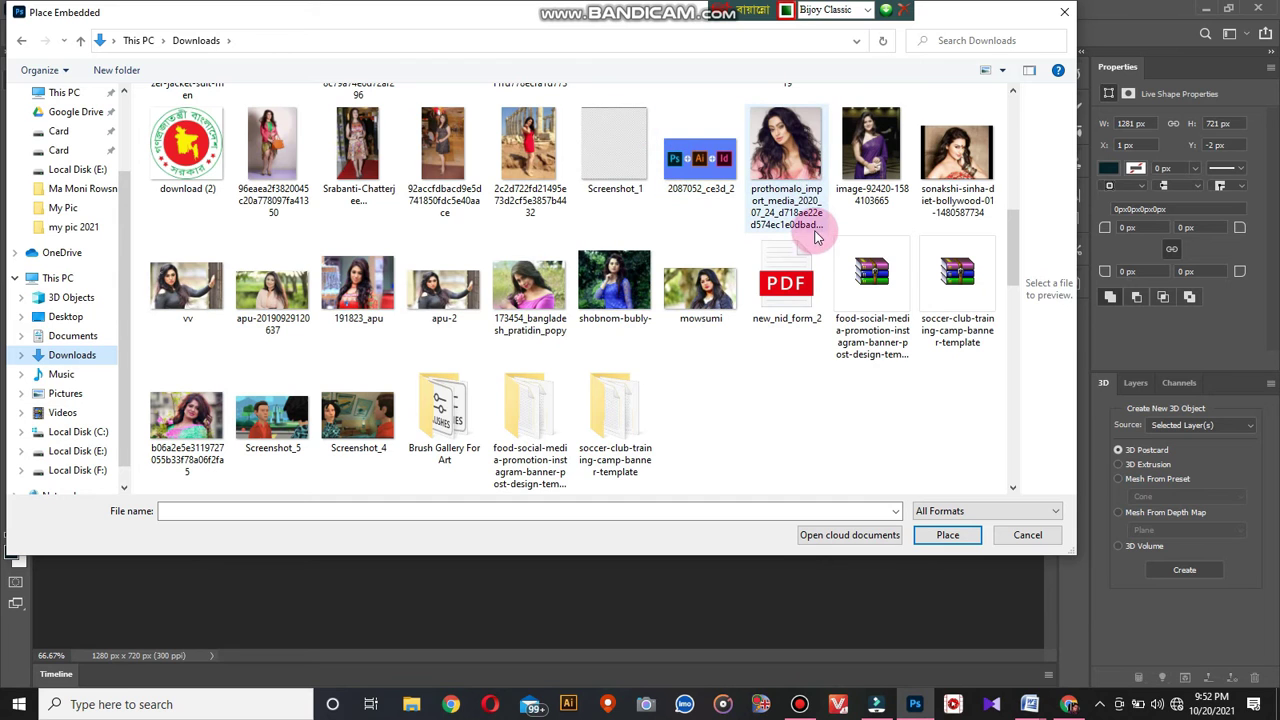
pyautogui.click(800, 190)
pyautogui.click(946, 535)
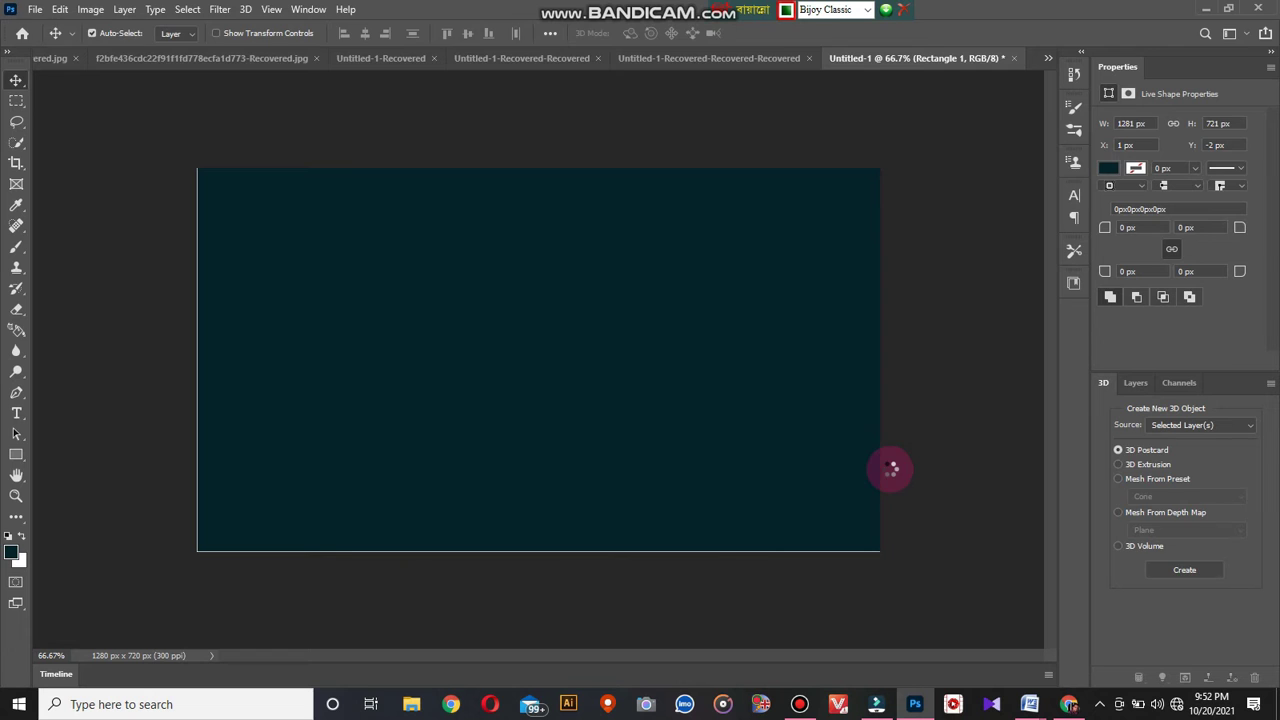
pyautogui.click(391, 200)
pyautogui.click(766, 34)
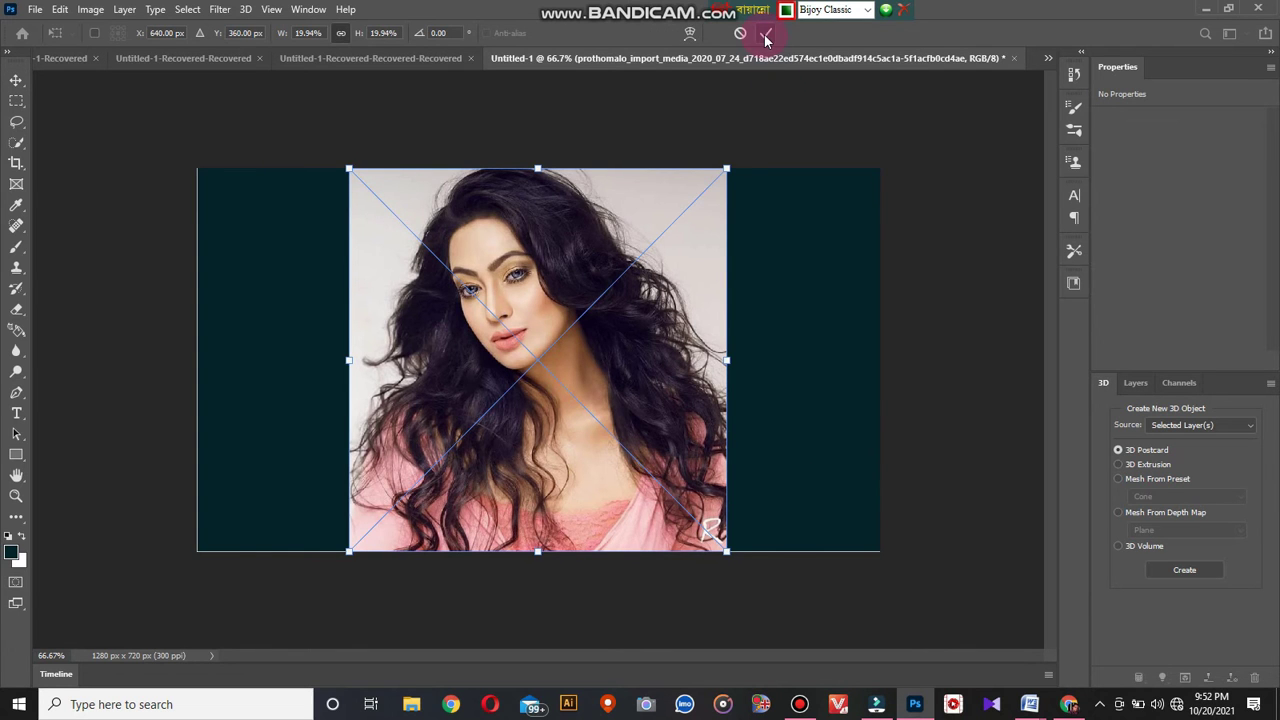
pyautogui.moveTo(597, 347); pyautogui.dragTo(447, 342)
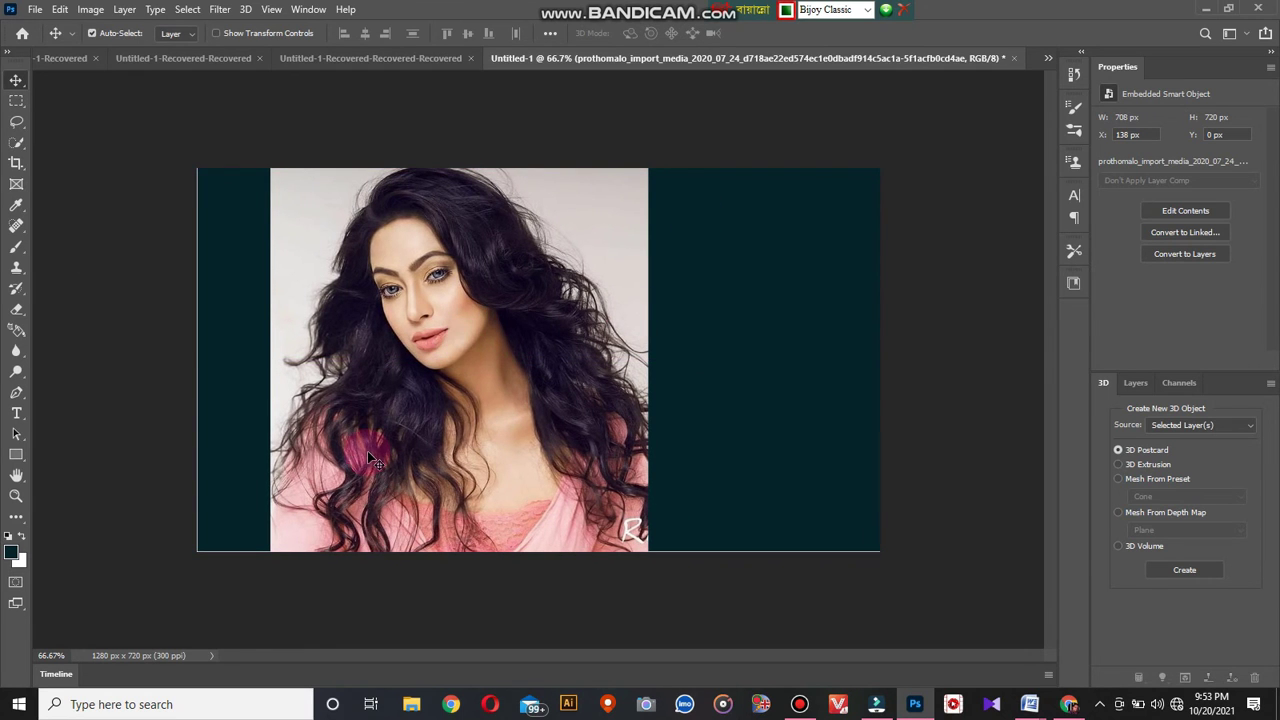
# - Select the woman in the placed portrait with Select Subject and copy the selection to a new layer
pyautogui.click(16, 142)
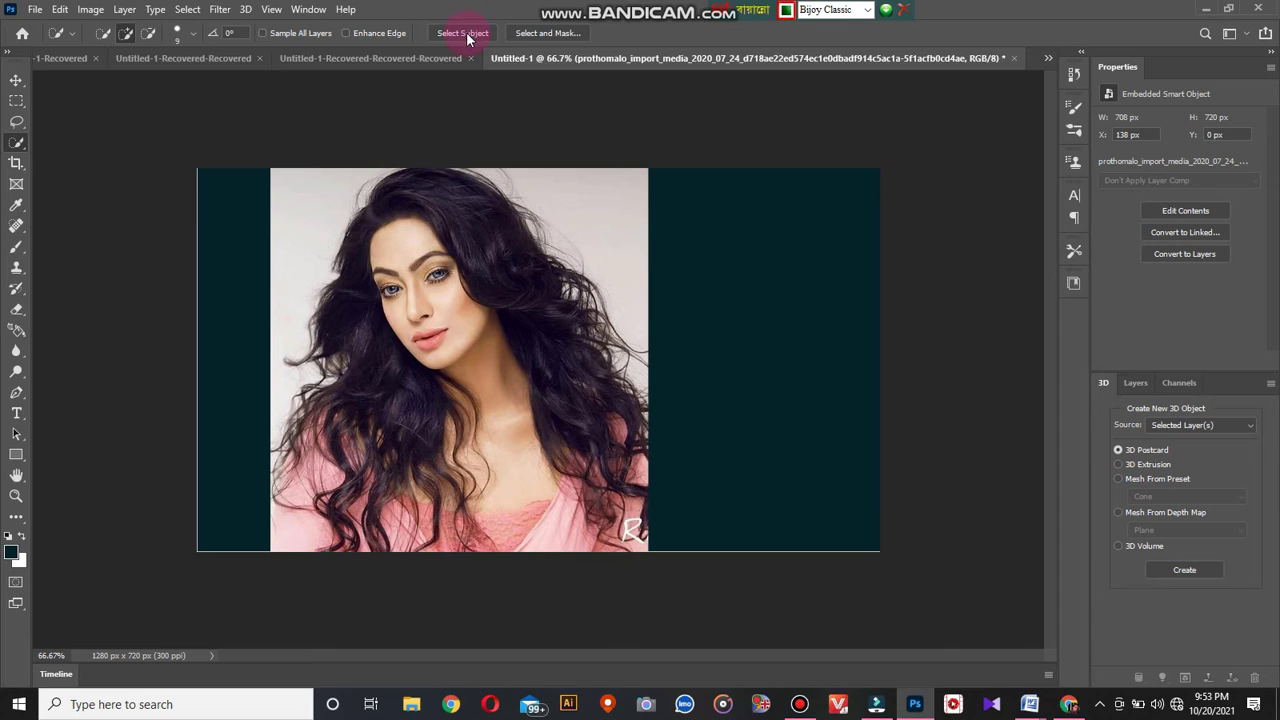
pyautogui.click(548, 304)
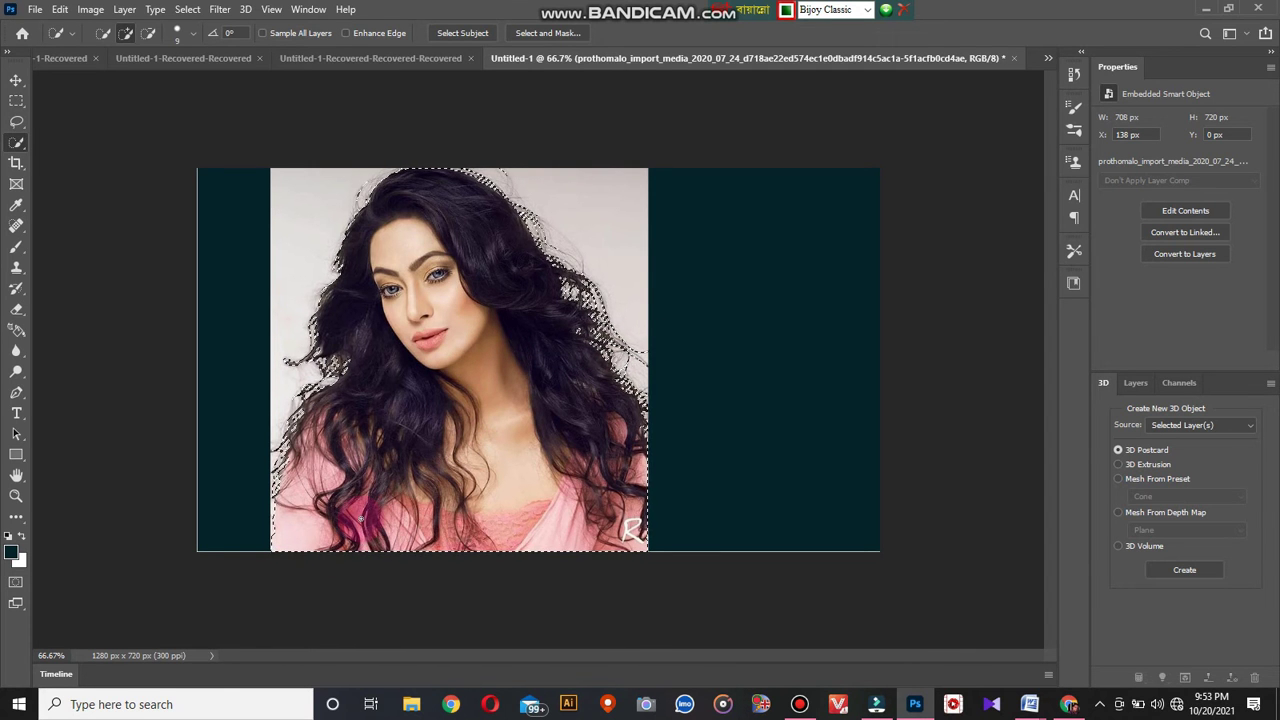
pyautogui.press('super')
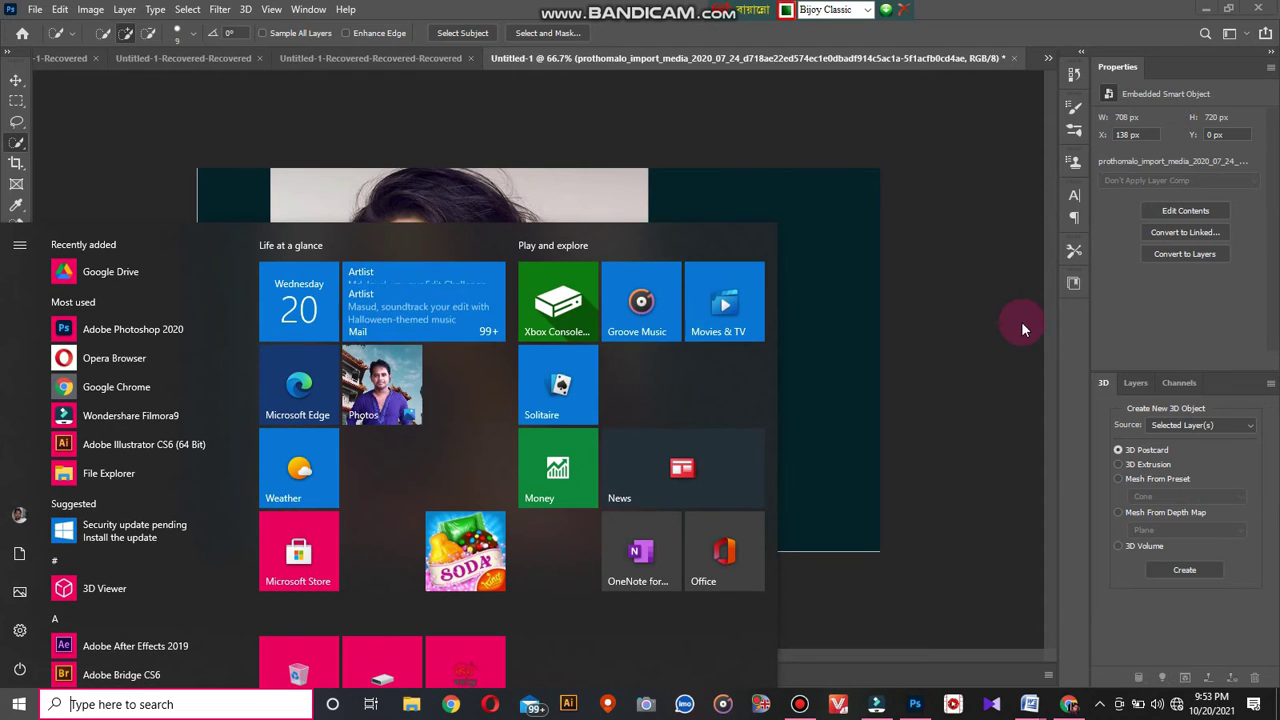
pyautogui.click(914, 349)
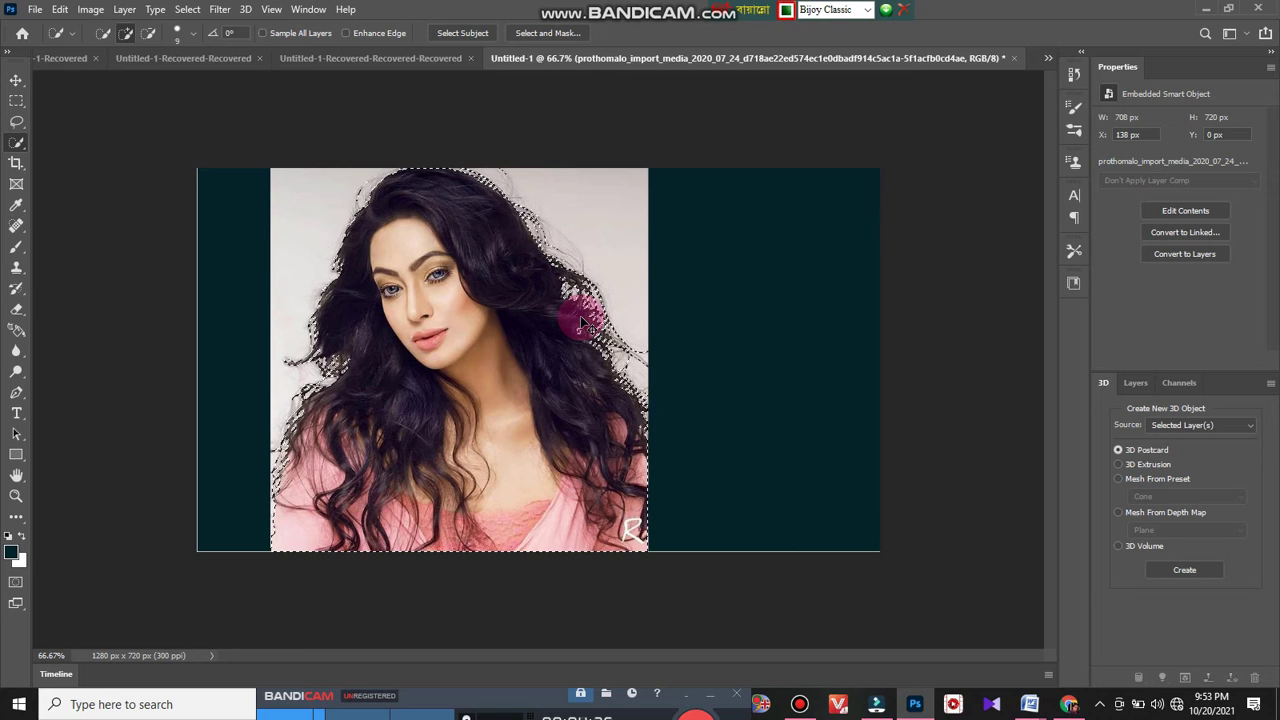
pyautogui.hotkey('ctrl', 'd')
pyautogui.hotkey('alt', '[')
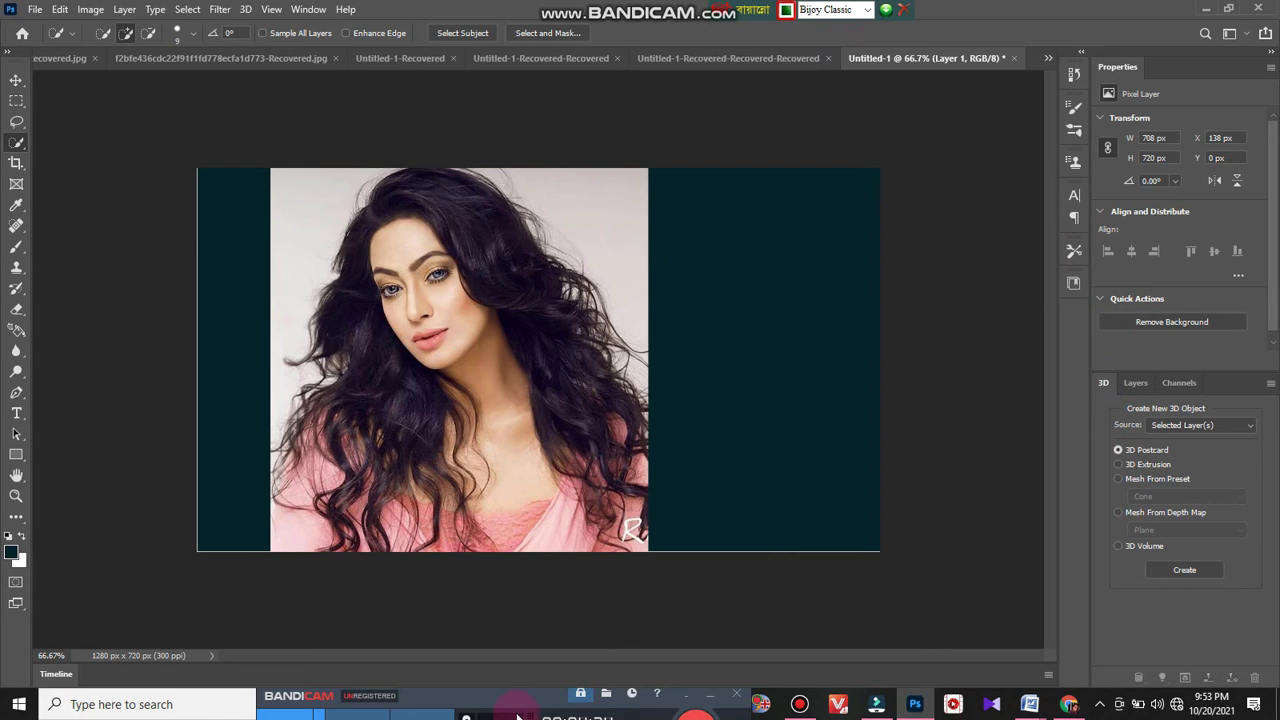
# - Hide the original placed portrait layer beneath the cut-out and delete it from the document
pyautogui.click(1079, 52)
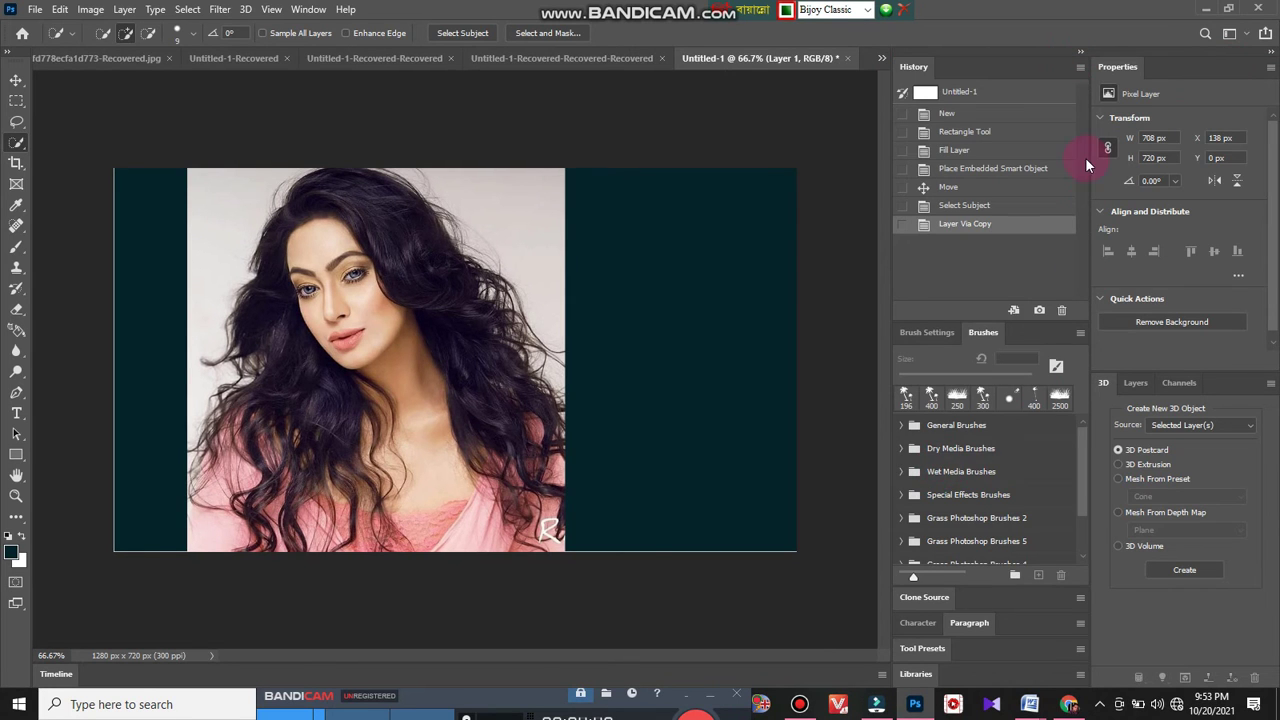
pyautogui.click(1080, 53)
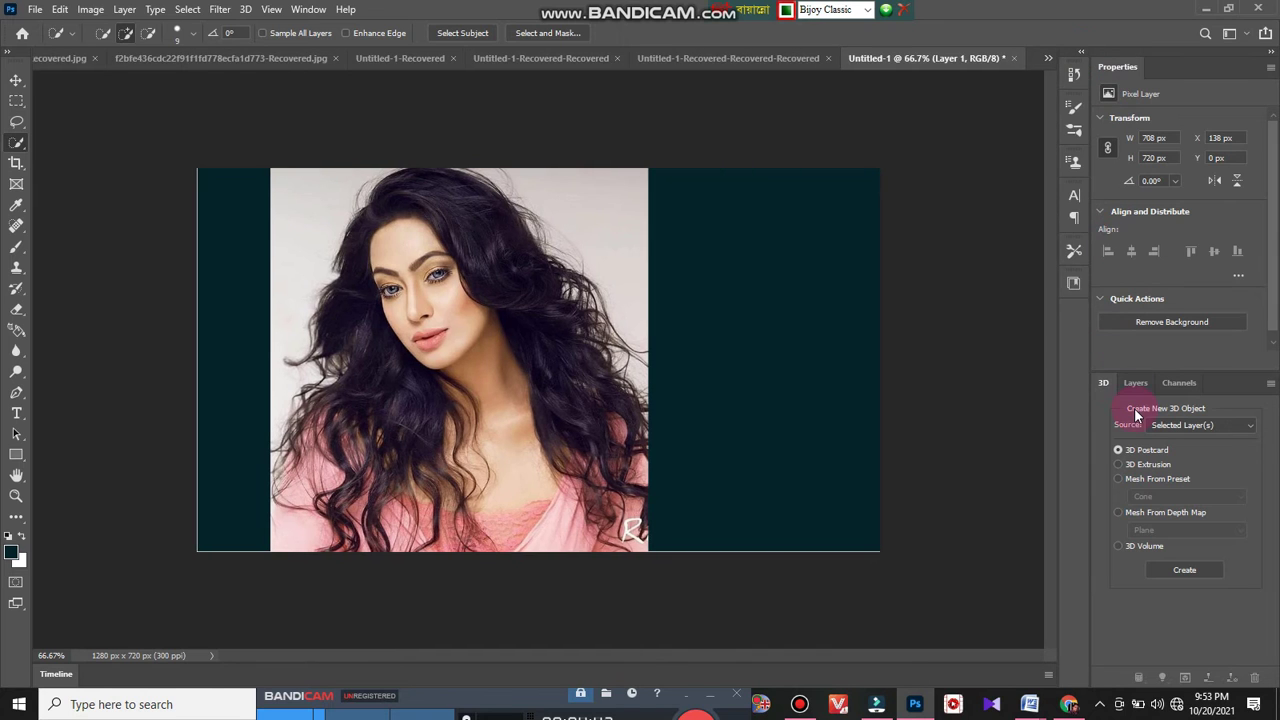
pyautogui.click(1133, 383)
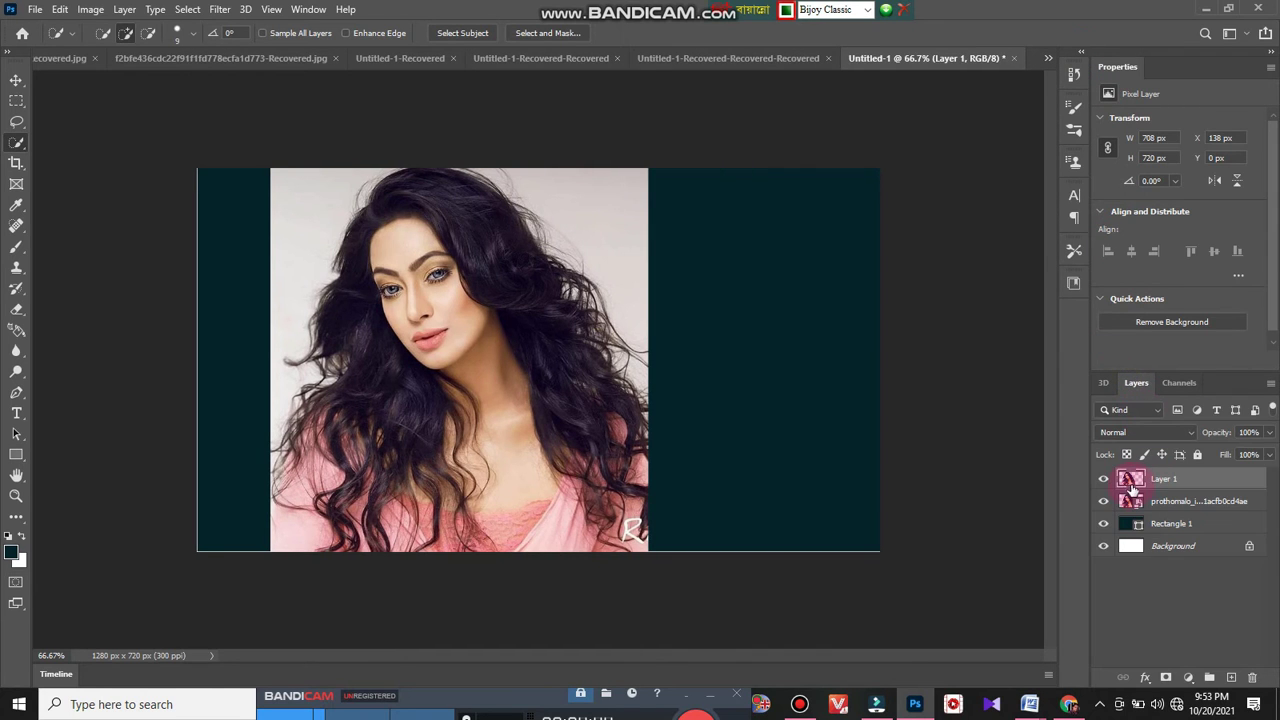
pyautogui.click(1104, 501)
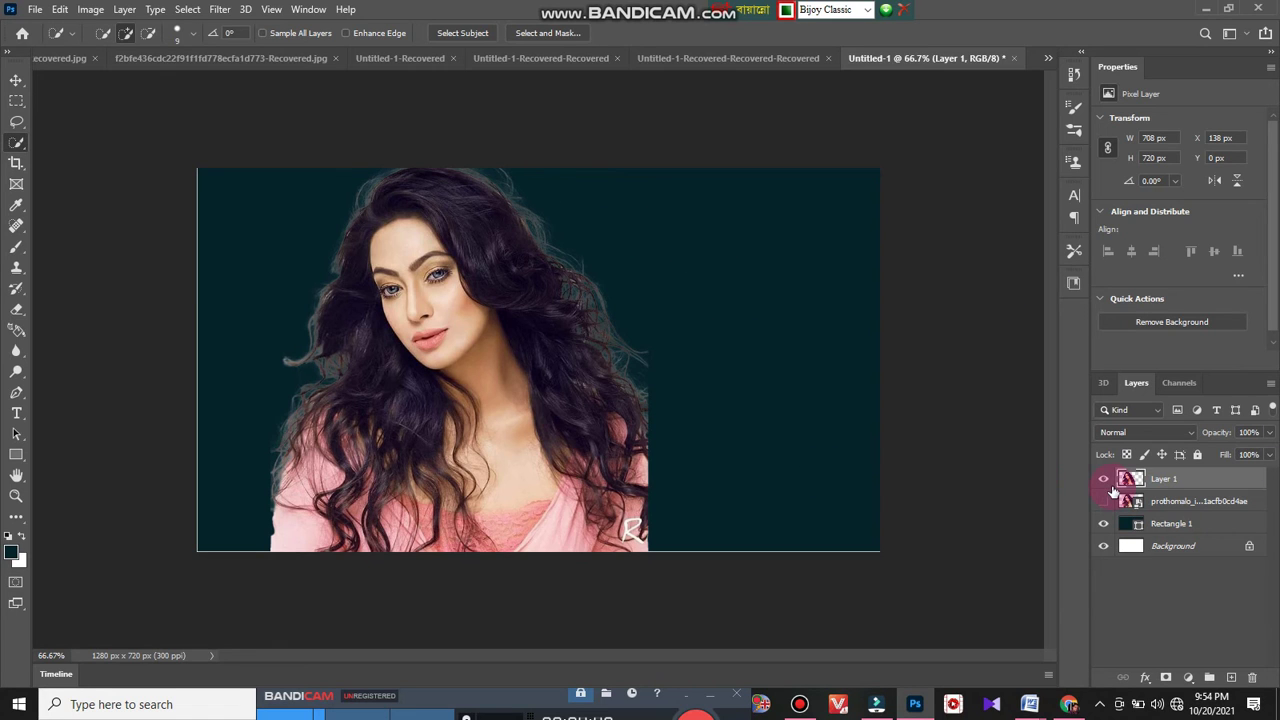
pyautogui.click(1160, 503)
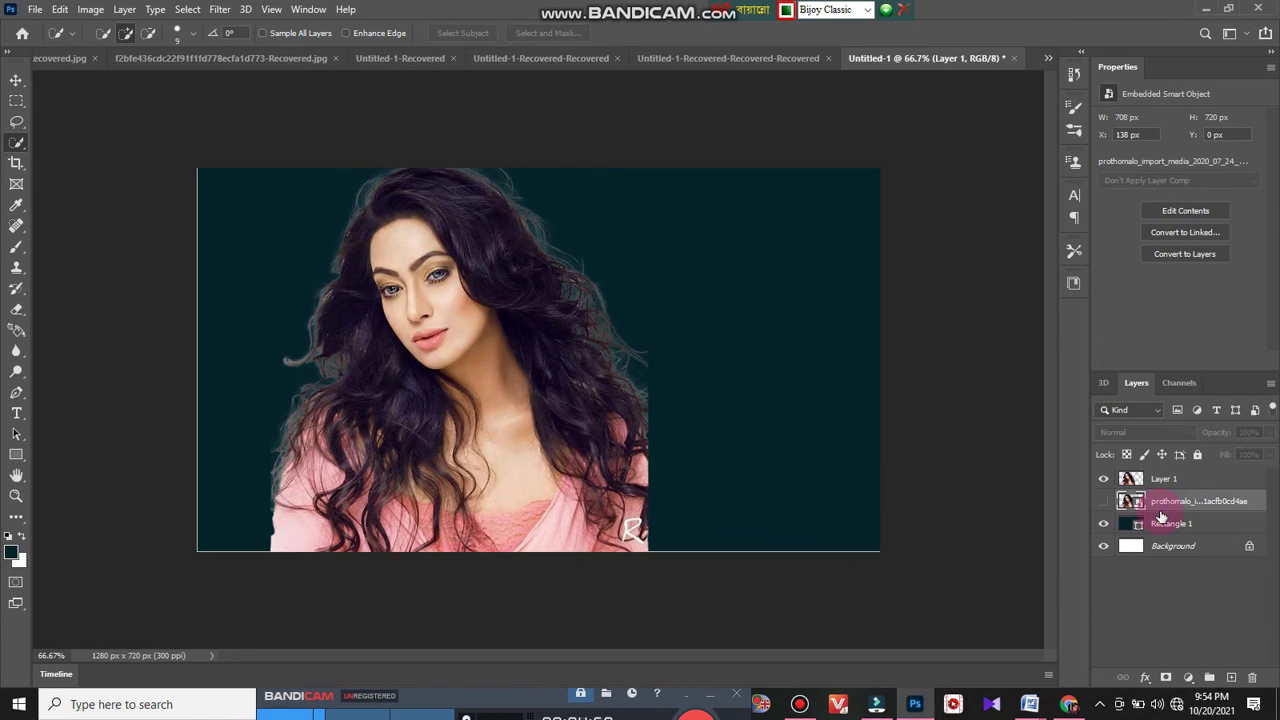
pyautogui.click(1252, 677)
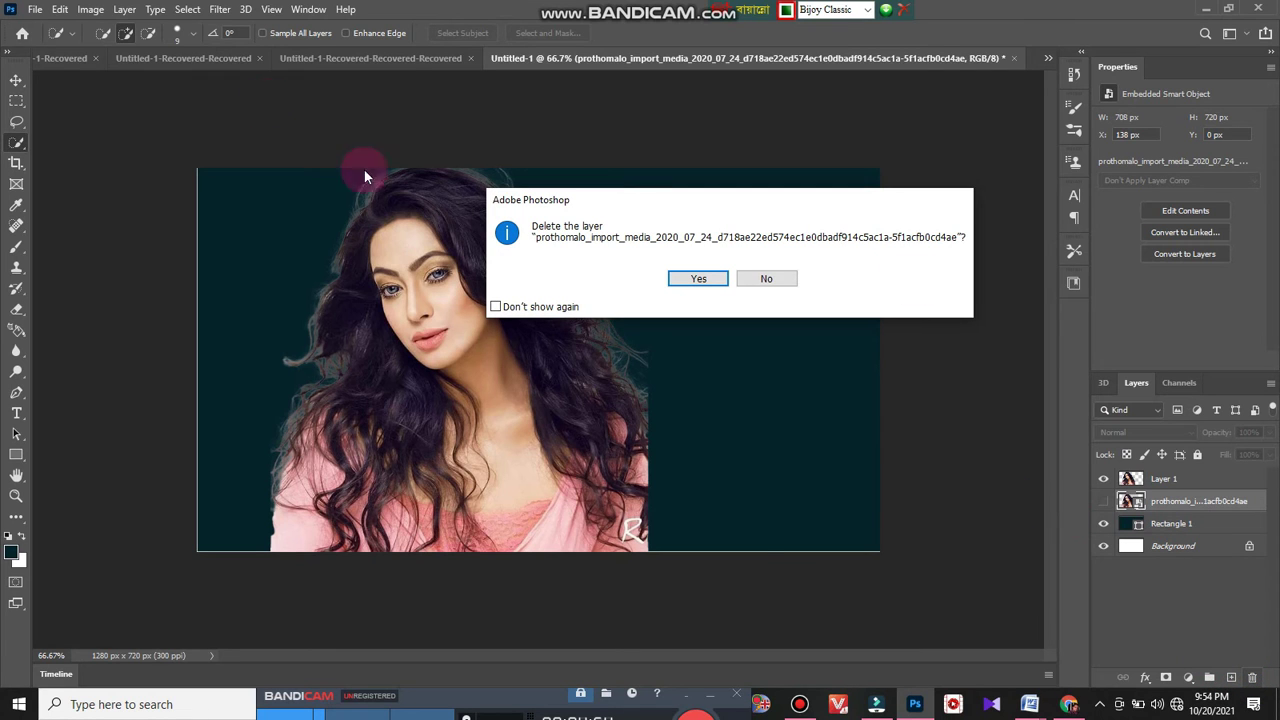
pyautogui.click(712, 278)
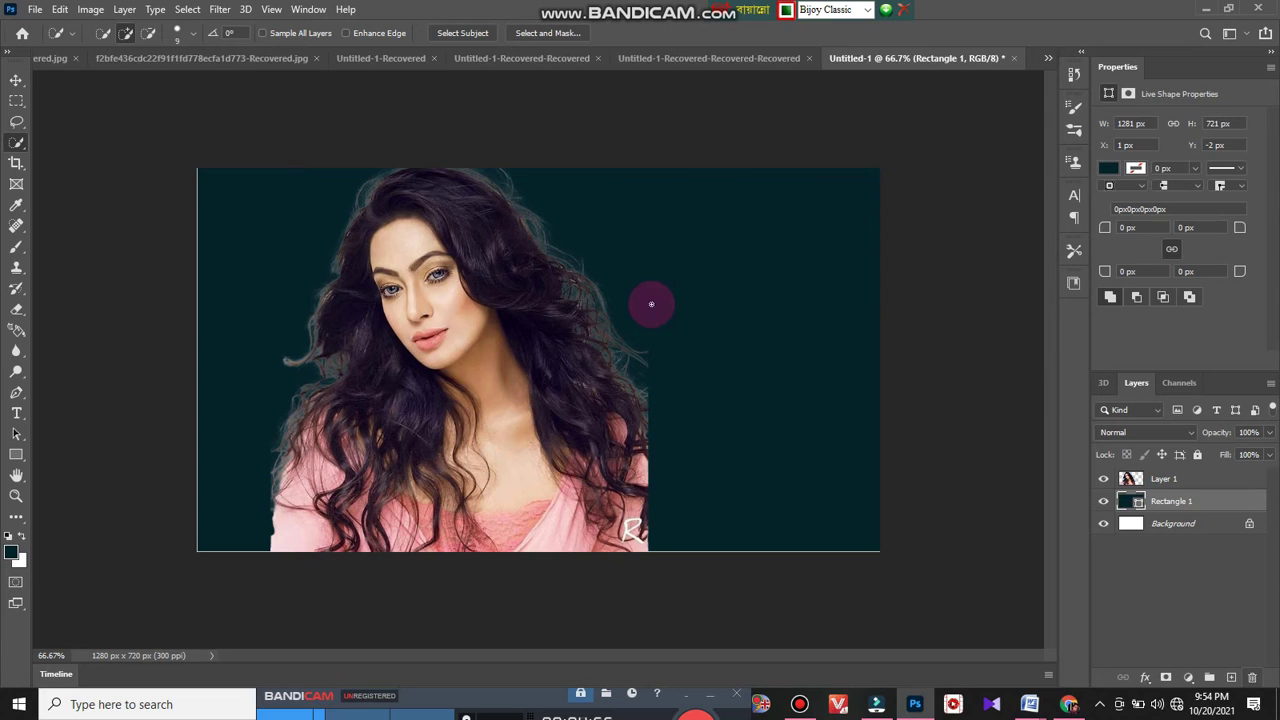
# - Scale the cut-out woman to about 77% and place her in the canvas's lower left corner, at about X 1 px, Y 162 px
pyautogui.click(16, 80)
pyautogui.moveTo(408, 310); pyautogui.dragTo(350, 328)
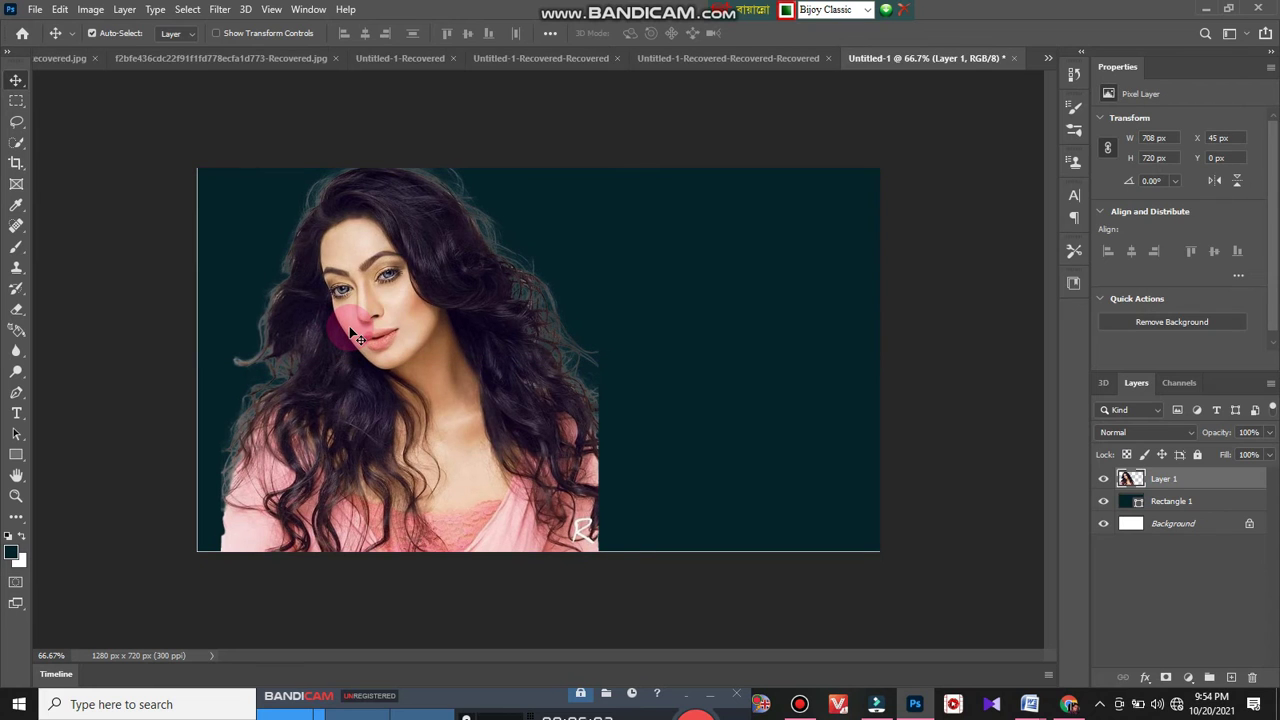
pyautogui.hotkey('ctrl', 't')
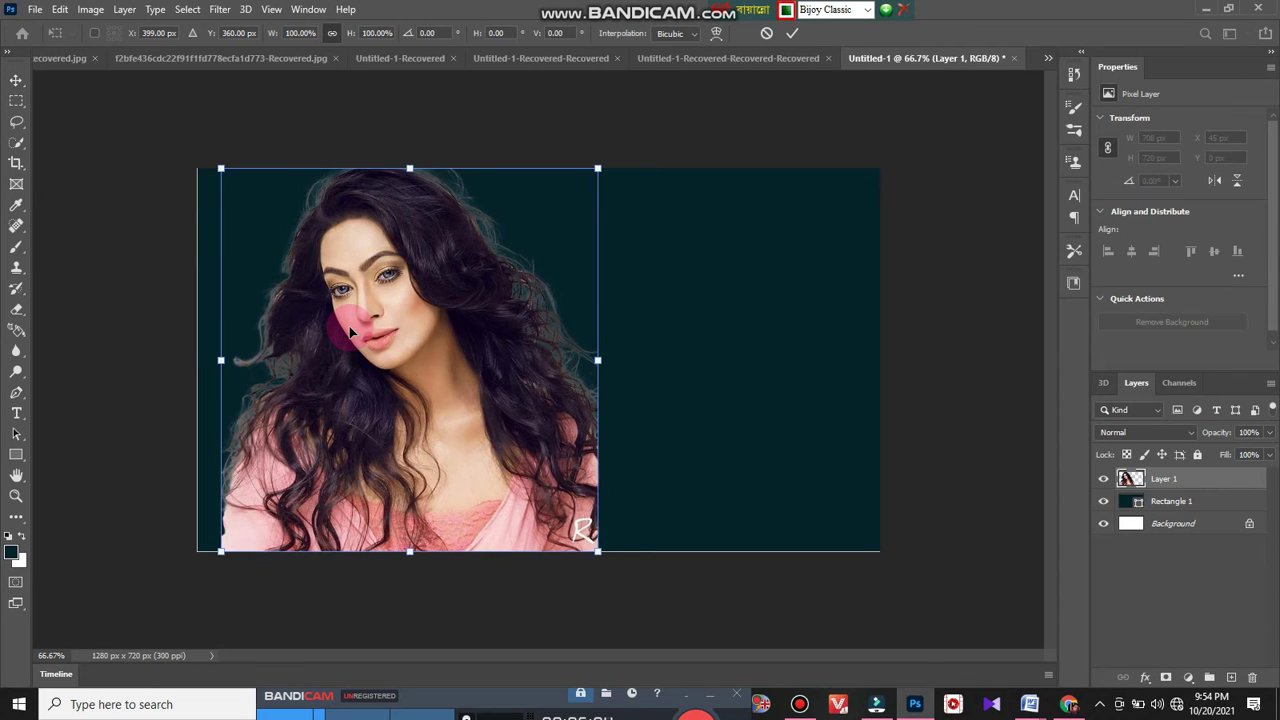
pyautogui.moveTo(598, 171); pyautogui.dragTo(502, 247)
pyautogui.moveTo(390, 403)
pyautogui.mouseDown()
pyautogui.moveTo(426, 370)
pyautogui.moveTo(366, 400)
pyautogui.mouseUp()
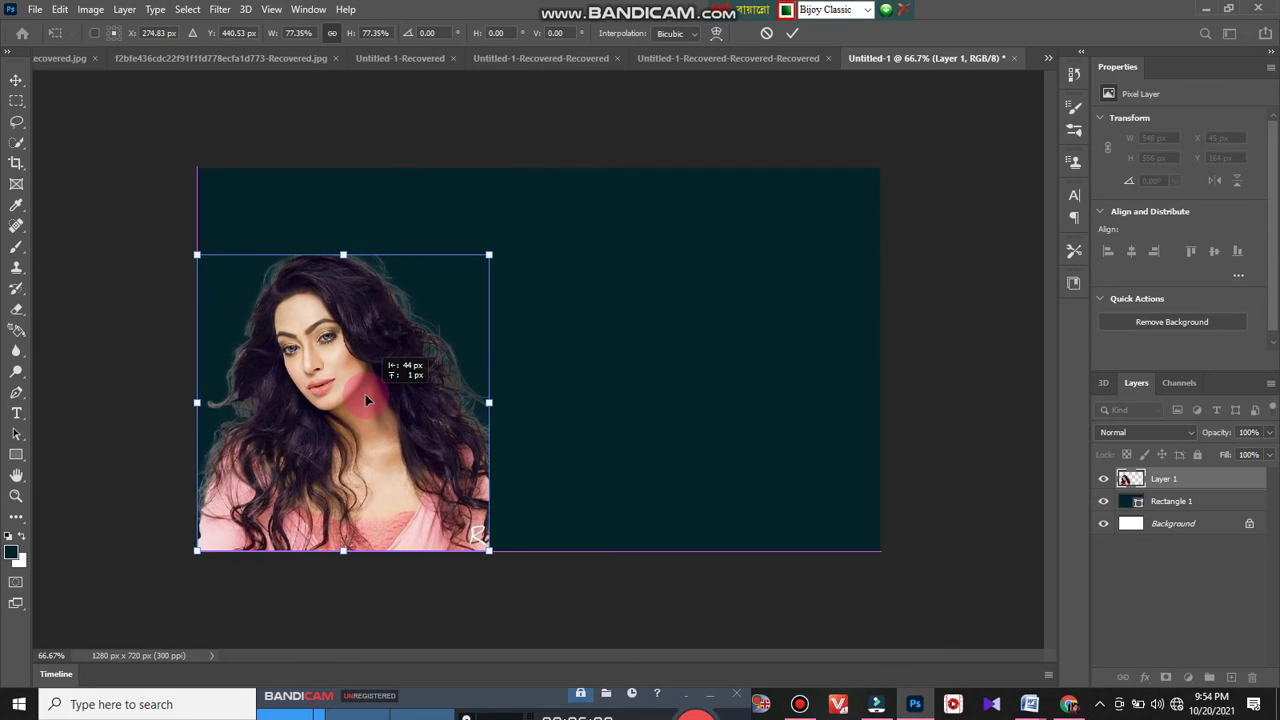
pyautogui.click(792, 33)
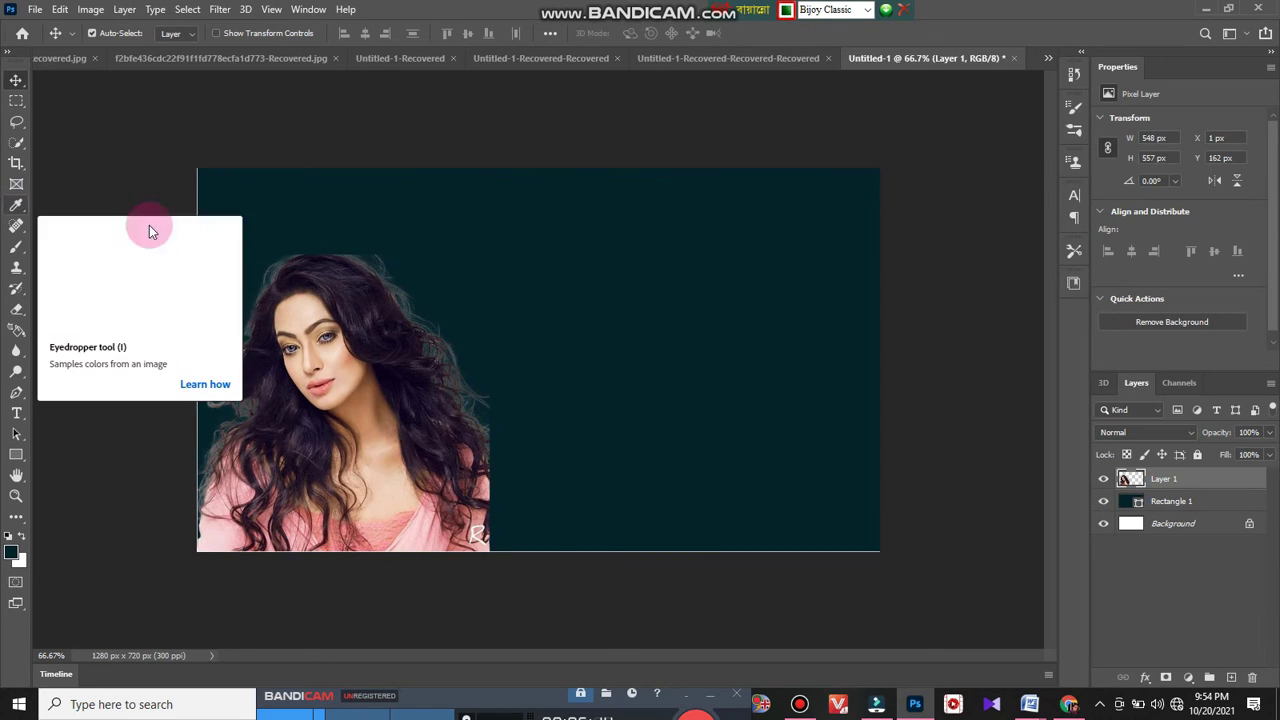
# - Start a Bengali headline in SutonnyMJ at 24 pt in the empty area beside the woman
pyautogui.click(16, 414)
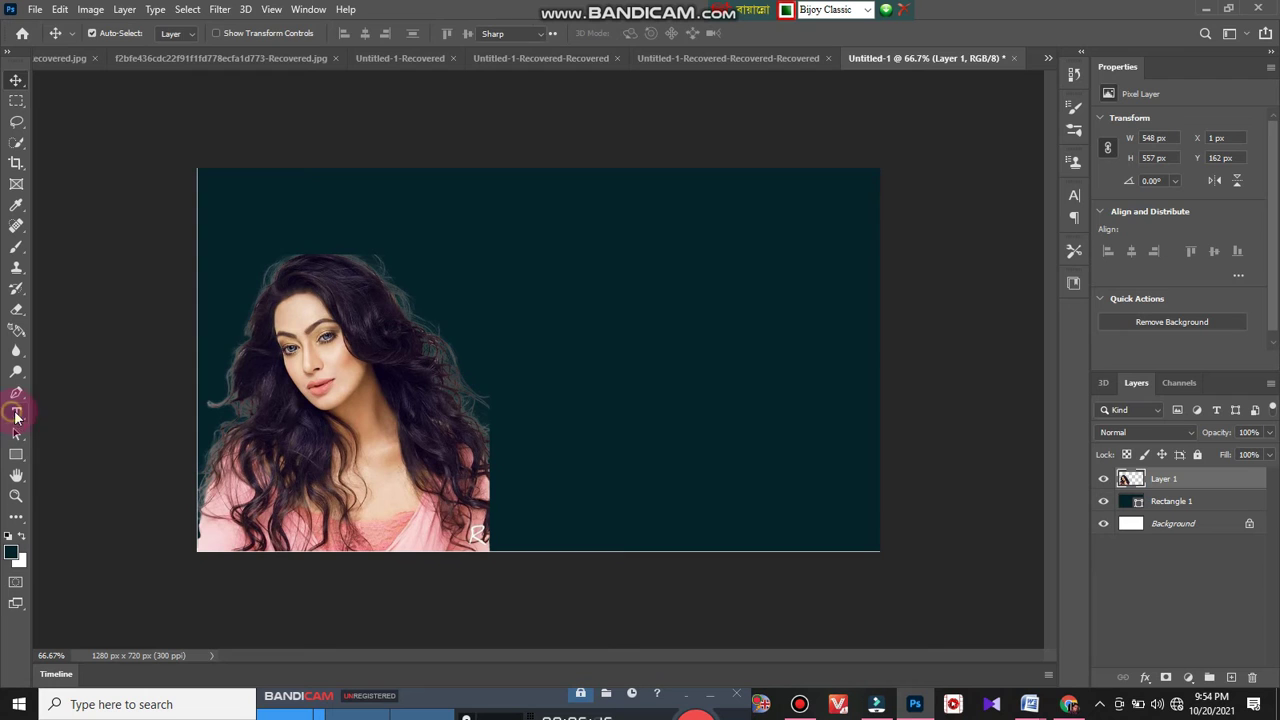
pyautogui.click(562, 269)
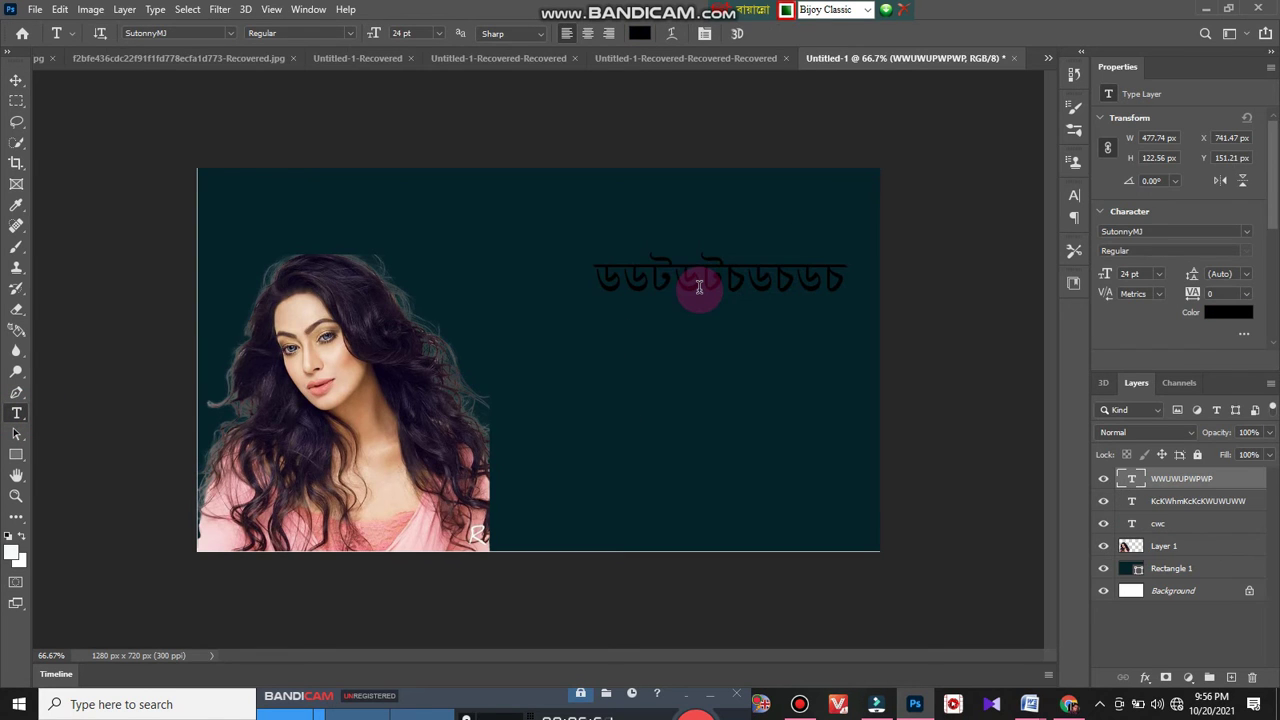
# - Fill the full-canvas background rectangle with a very pale, almost white foreground colour
pyautogui.click(6, 558)
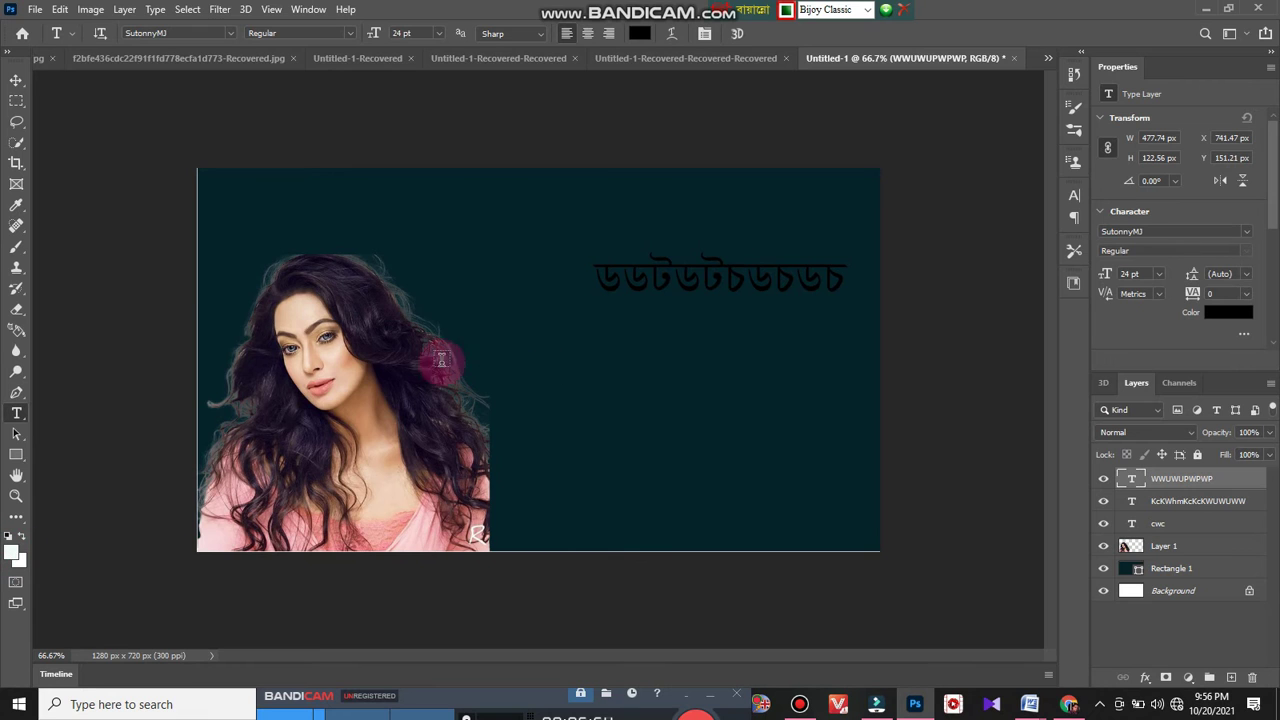
pyautogui.click(1146, 571)
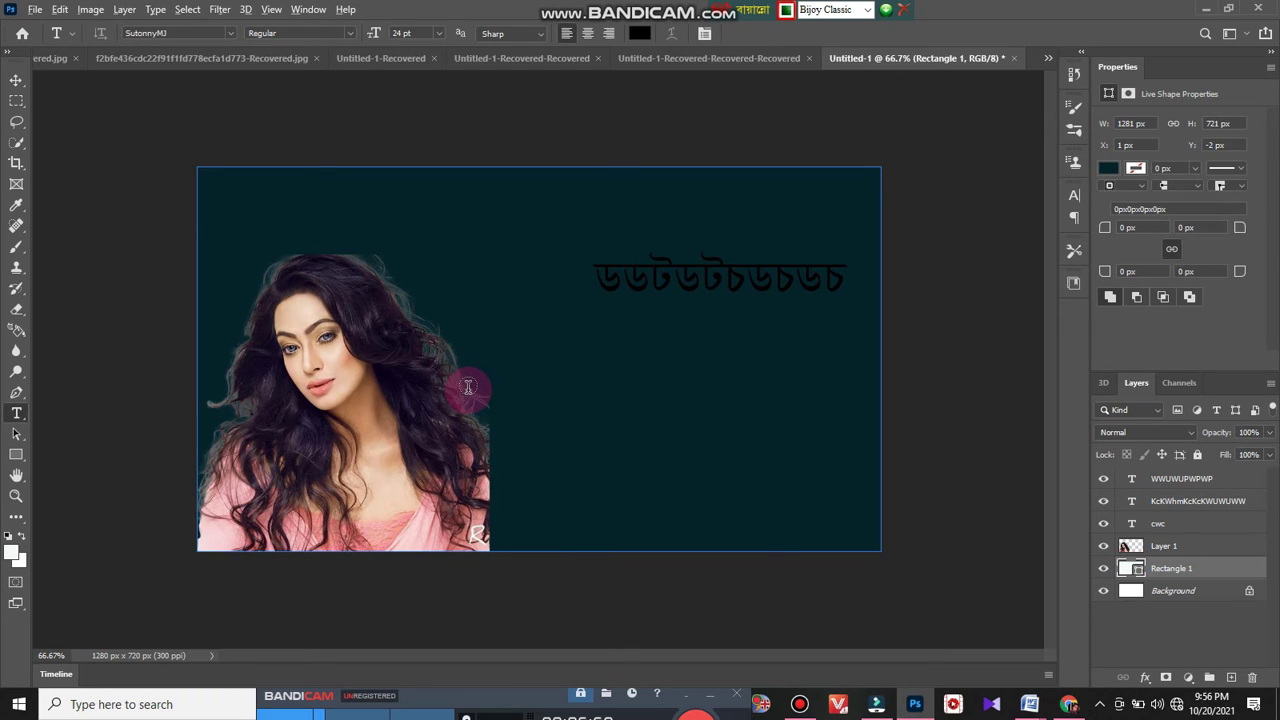
pyautogui.hotkey('alt', 'BackSpace')
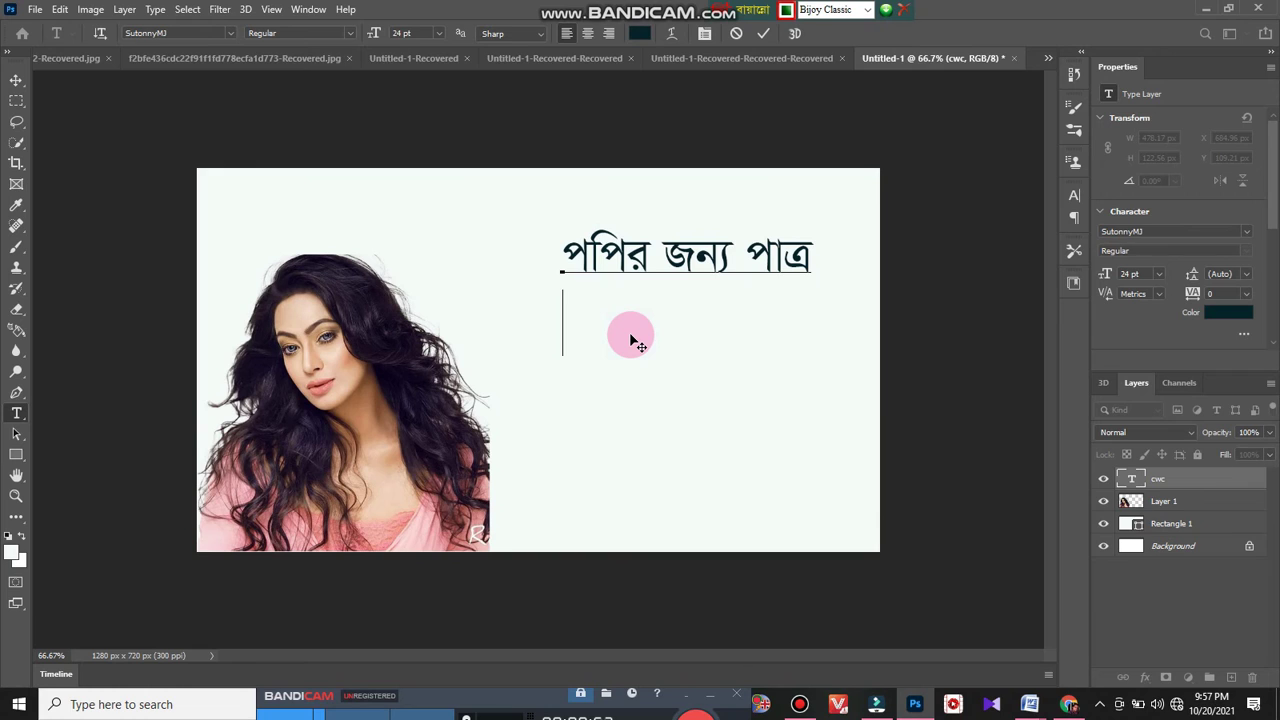
# - Enter "খুজে পাচ্ছে না পপি।" as the headline's second line and move the headline to about X 589 px, Y 134 px
pyautogui.write('খুজে প')
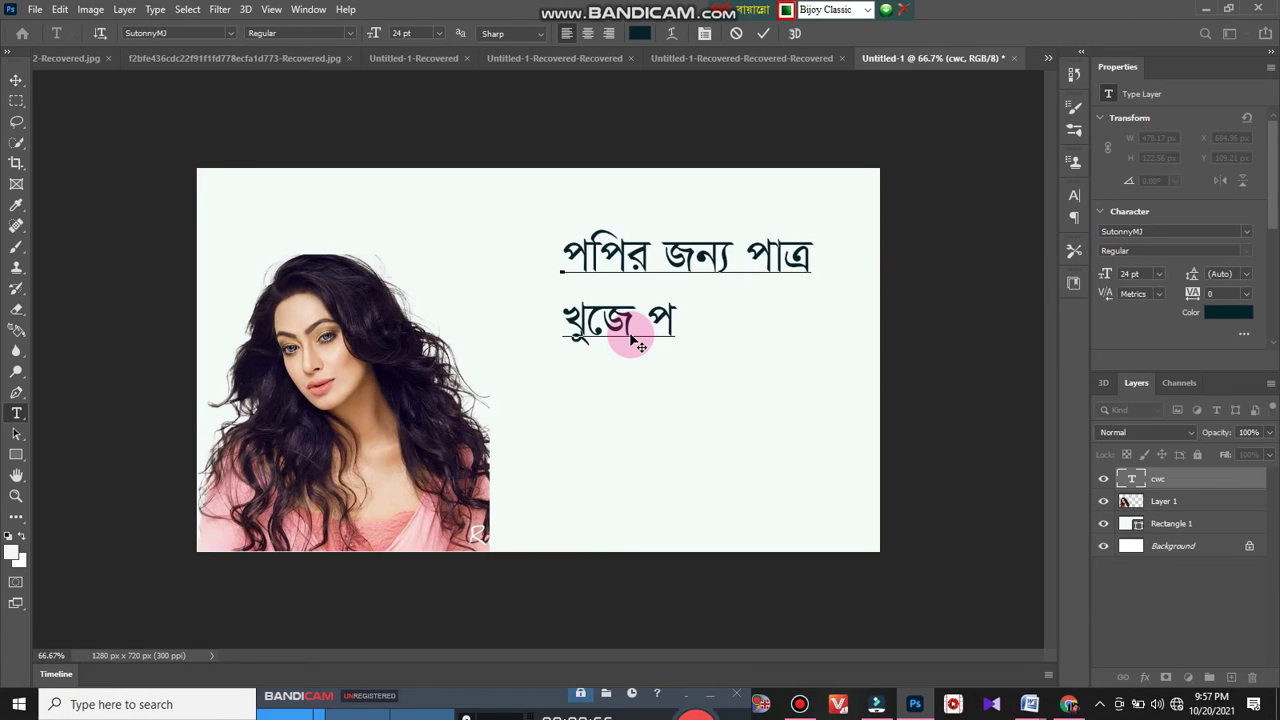
pyautogui.write('ােচ্')
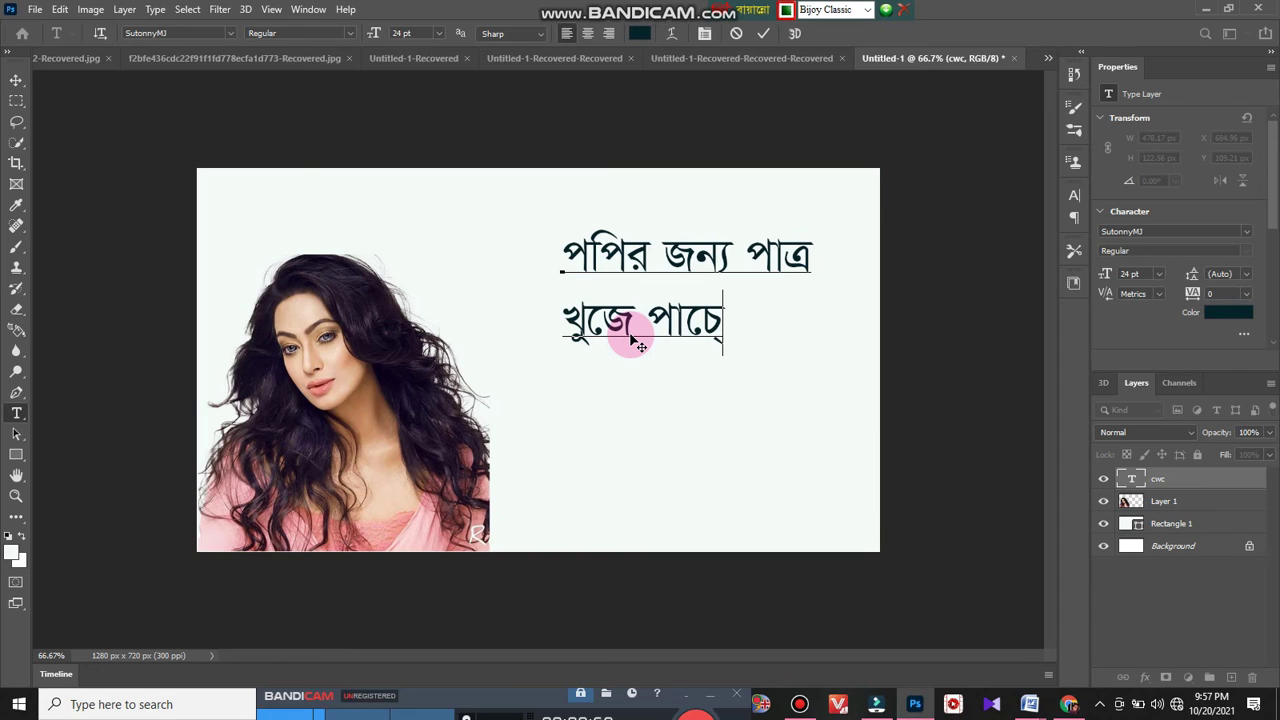
pyautogui.write('চ')
pyautogui.write('্ছ')
pyautogui.write('ে')
pyautogui.write('না')
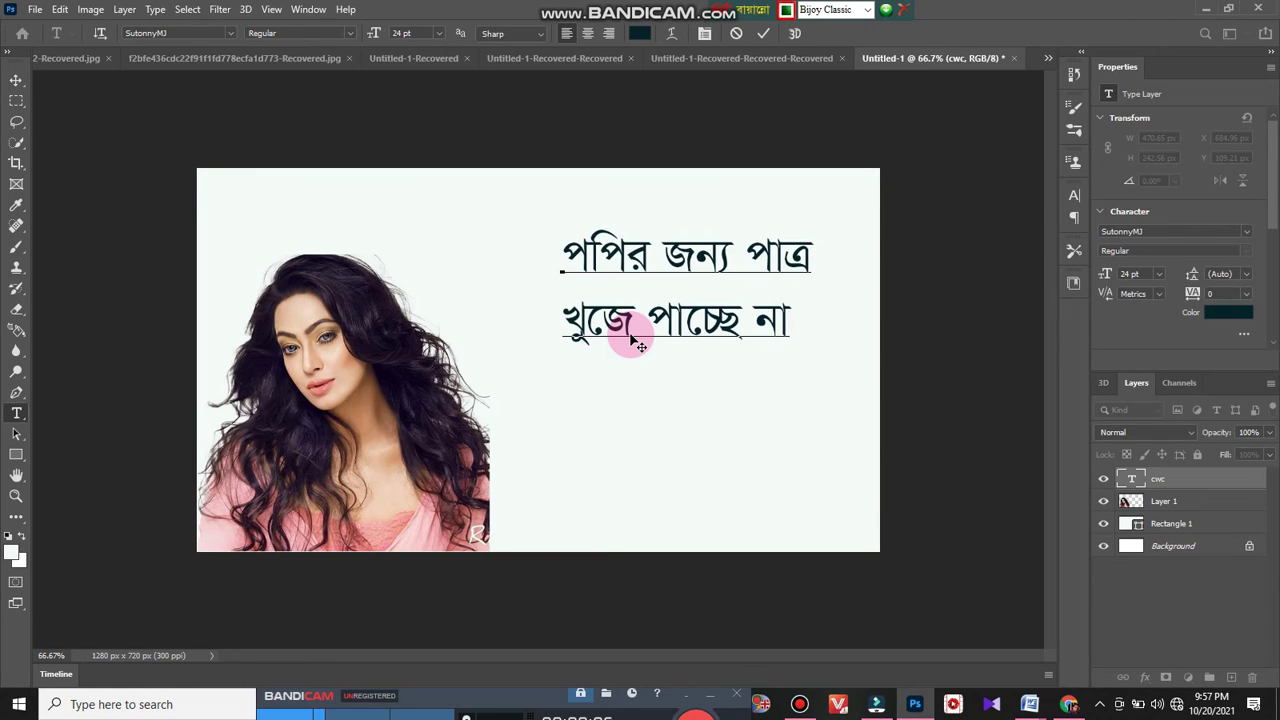
pyautogui.write(' পা')
pyautogui.write('পপি')
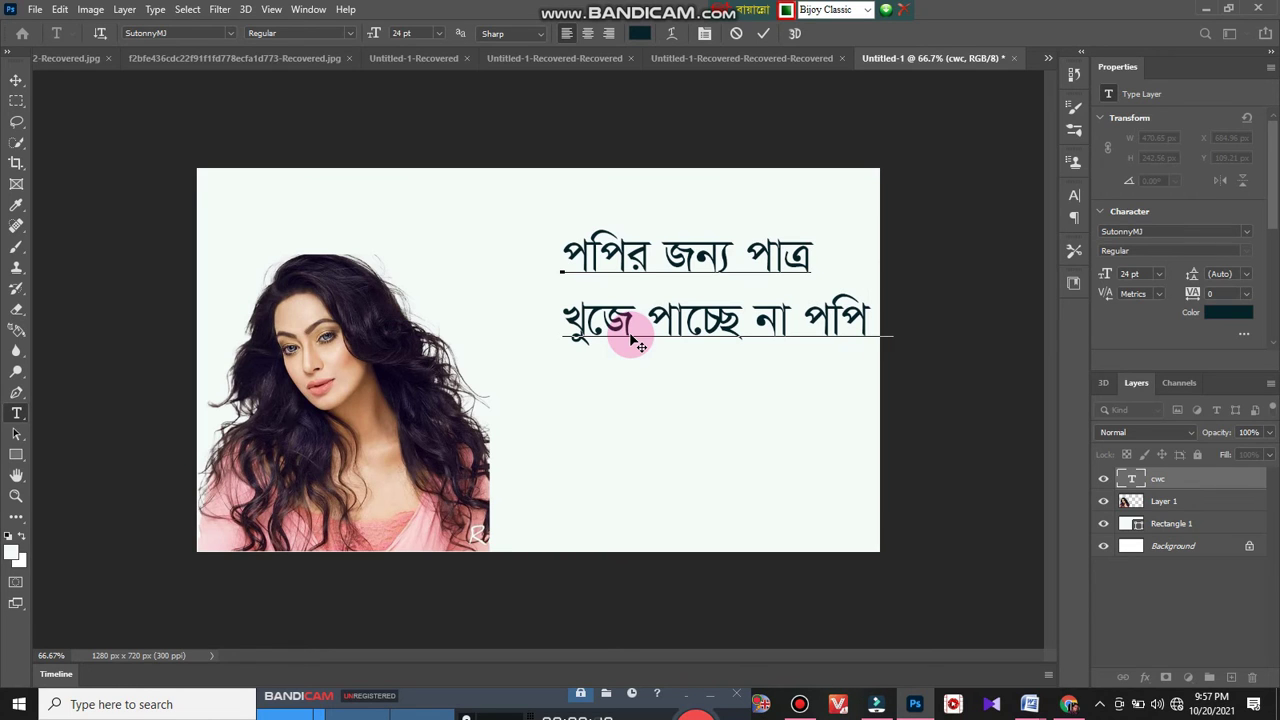
pyautogui.click(764, 37)
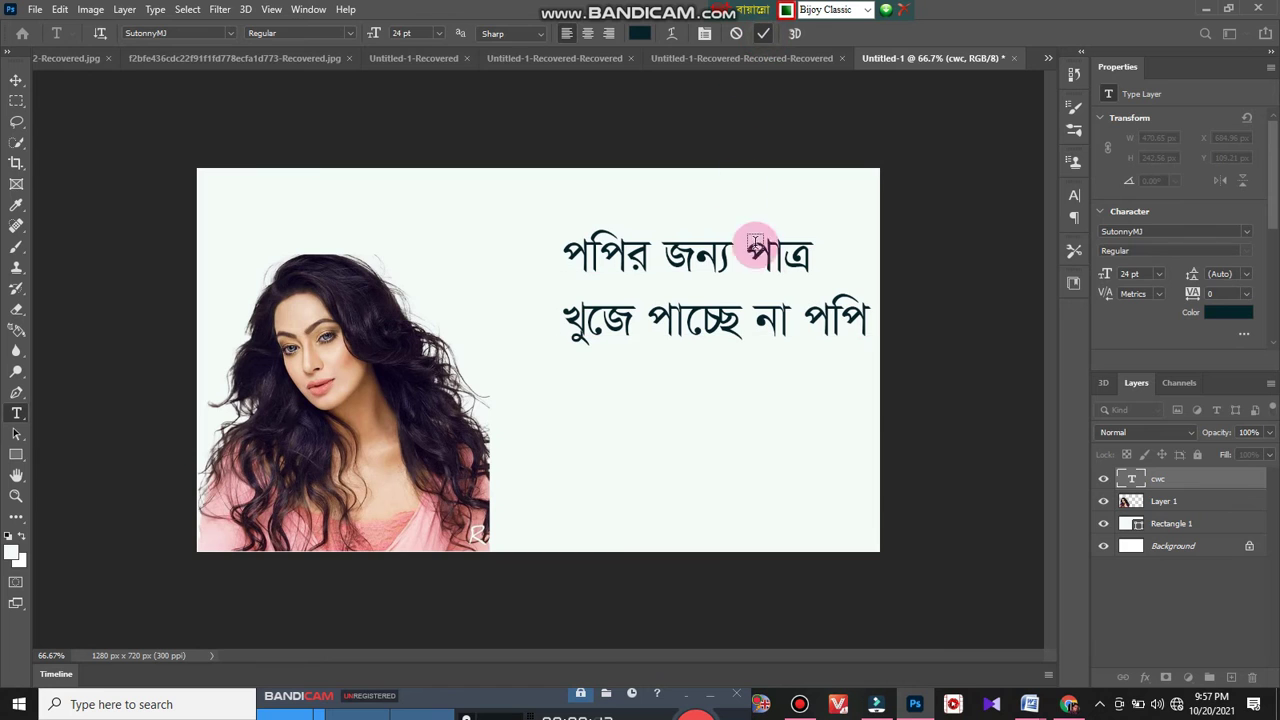
pyautogui.click(22, 90)
pyautogui.moveTo(709, 258); pyautogui.dragTo(659, 271)
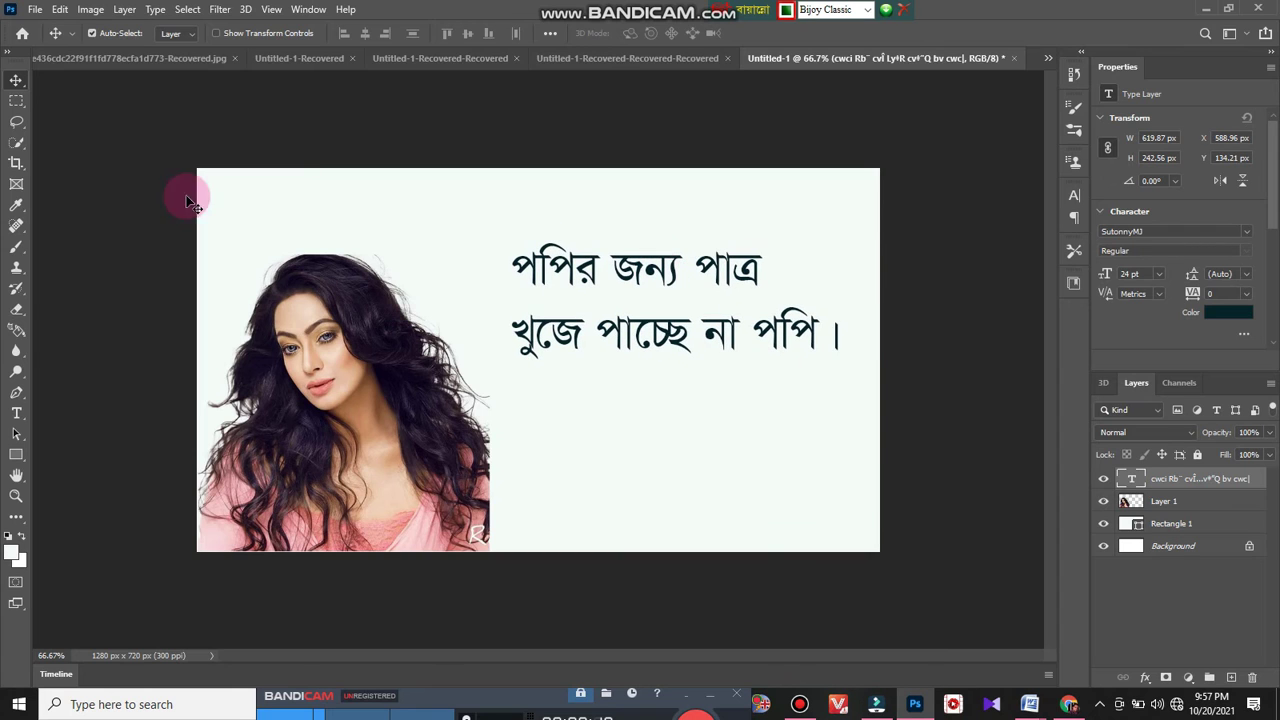
# - Draw a navy rectangle of about 657 × 276 px behind the headline and nudge the headline to about X 604 px, Y 136 px
pyautogui.click(15, 462)
pyautogui.click(580, 305)
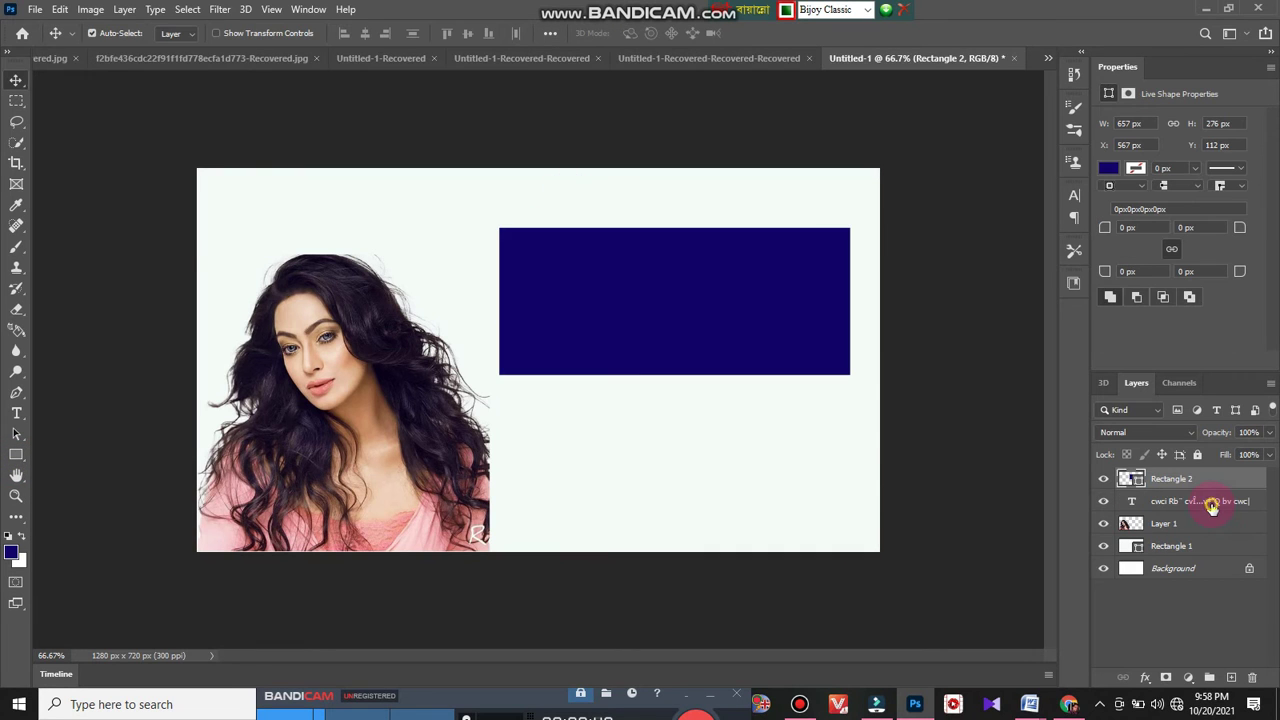
pyautogui.moveTo(1211, 505); pyautogui.dragTo(1205, 470)
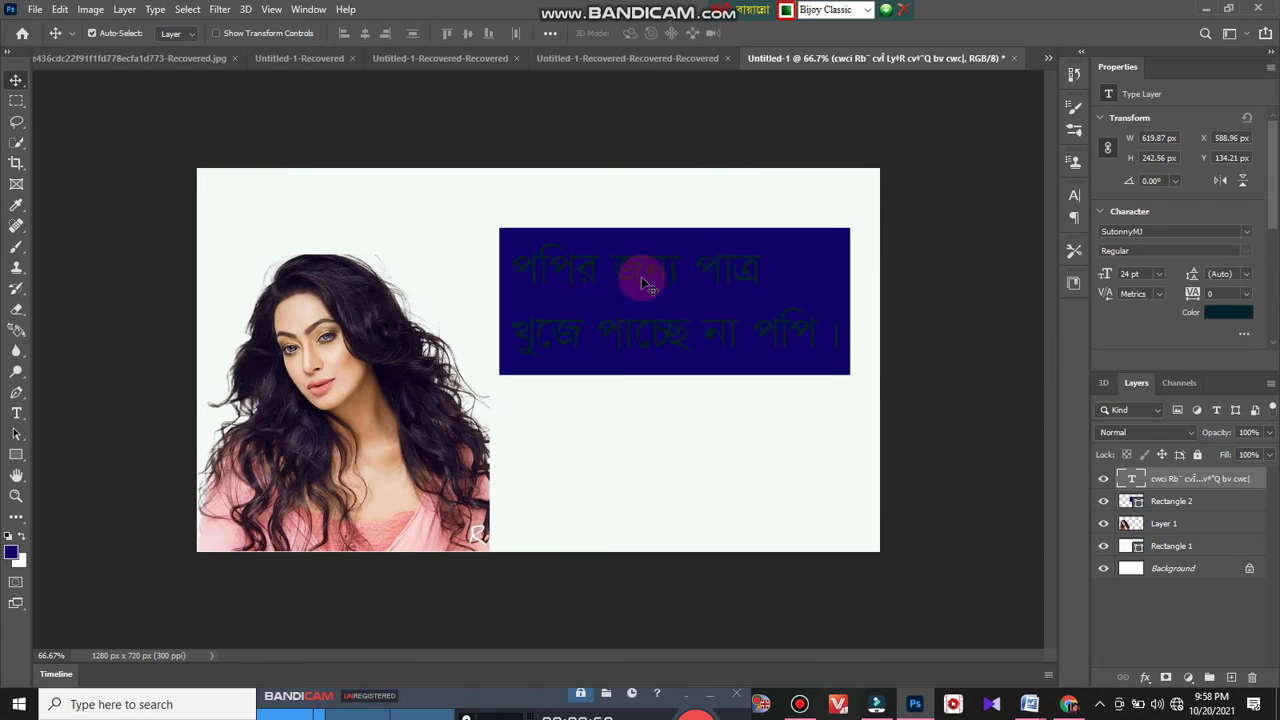
pyautogui.moveTo(659, 277); pyautogui.dragTo(669, 279)
# - Set the headline's text colour to light cyan 67f1fa
pyautogui.click(1226, 311)
pyautogui.click(875, 395)
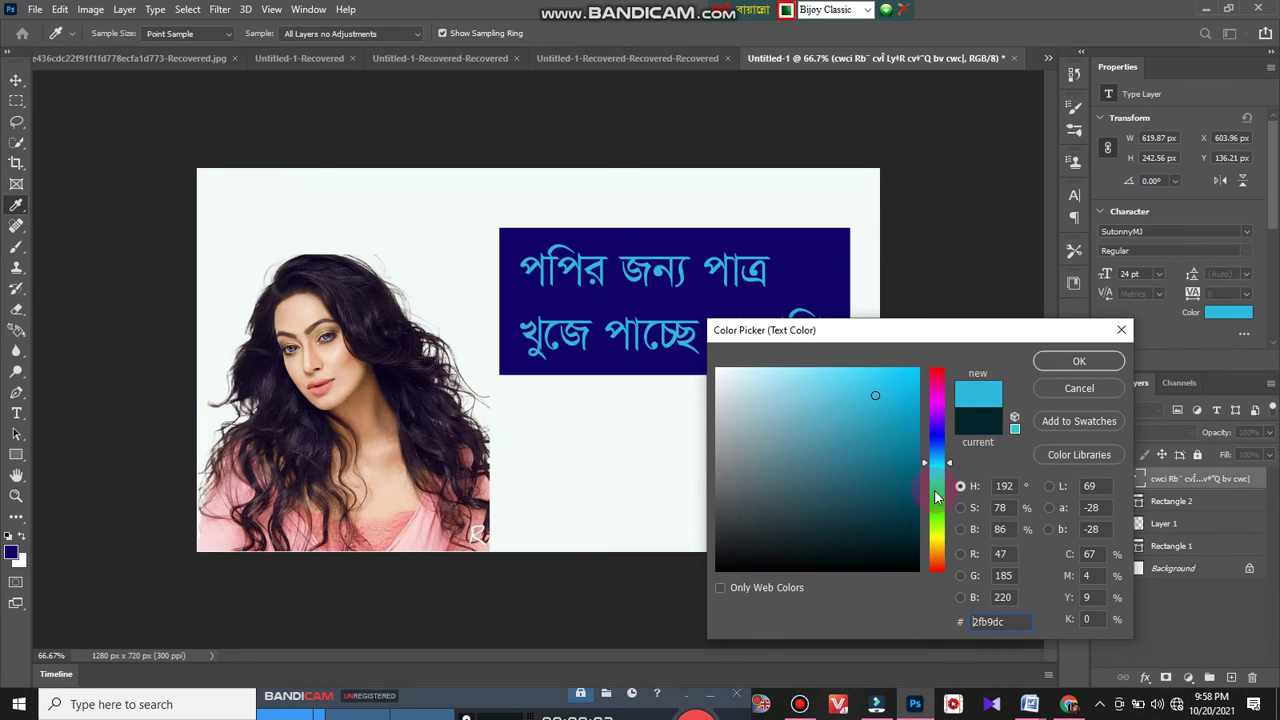
pyautogui.moveTo(936, 497); pyautogui.dragTo(936, 467)
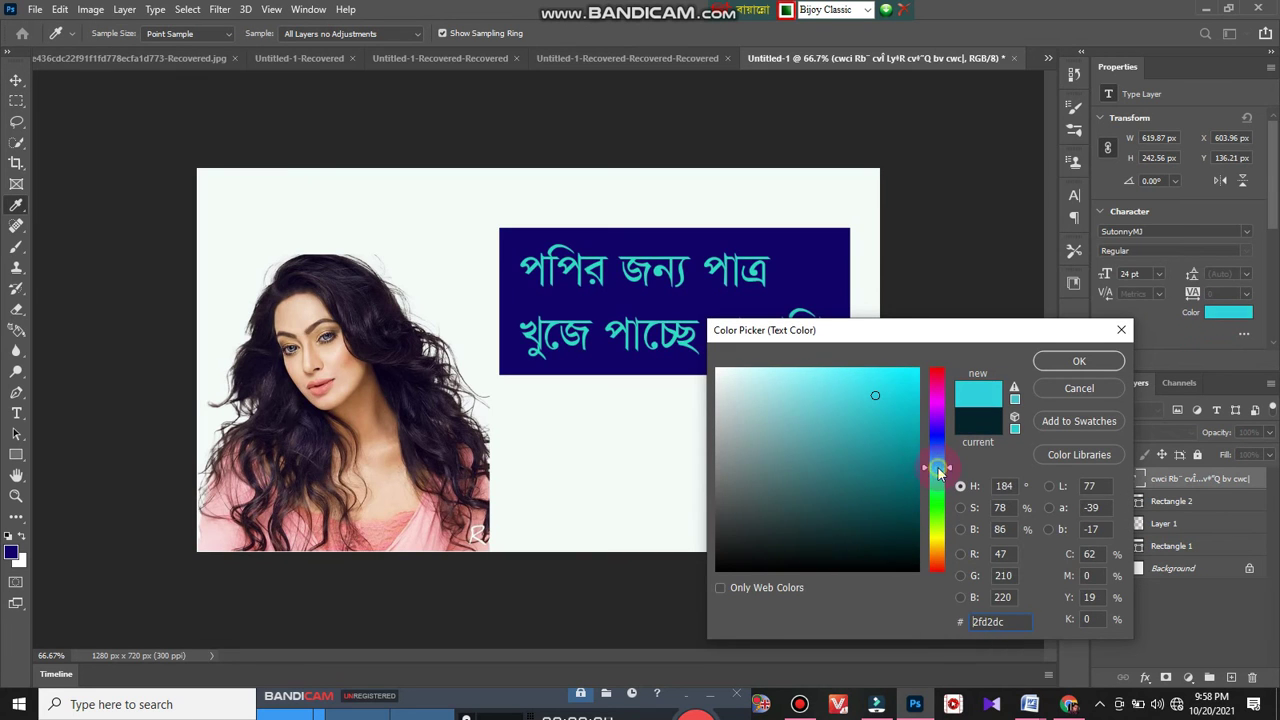
pyautogui.click(836, 372)
pyautogui.click(1086, 361)
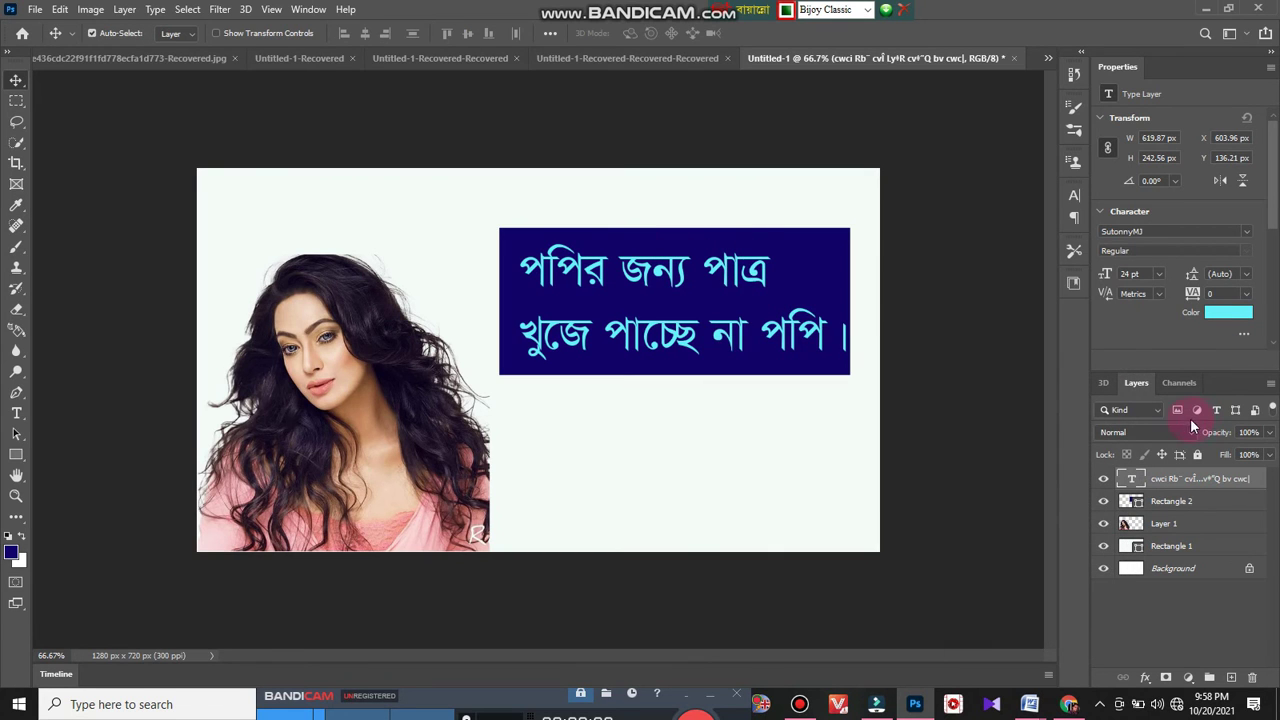
# - Change the headline's text colour to white
pyautogui.click(1228, 312)
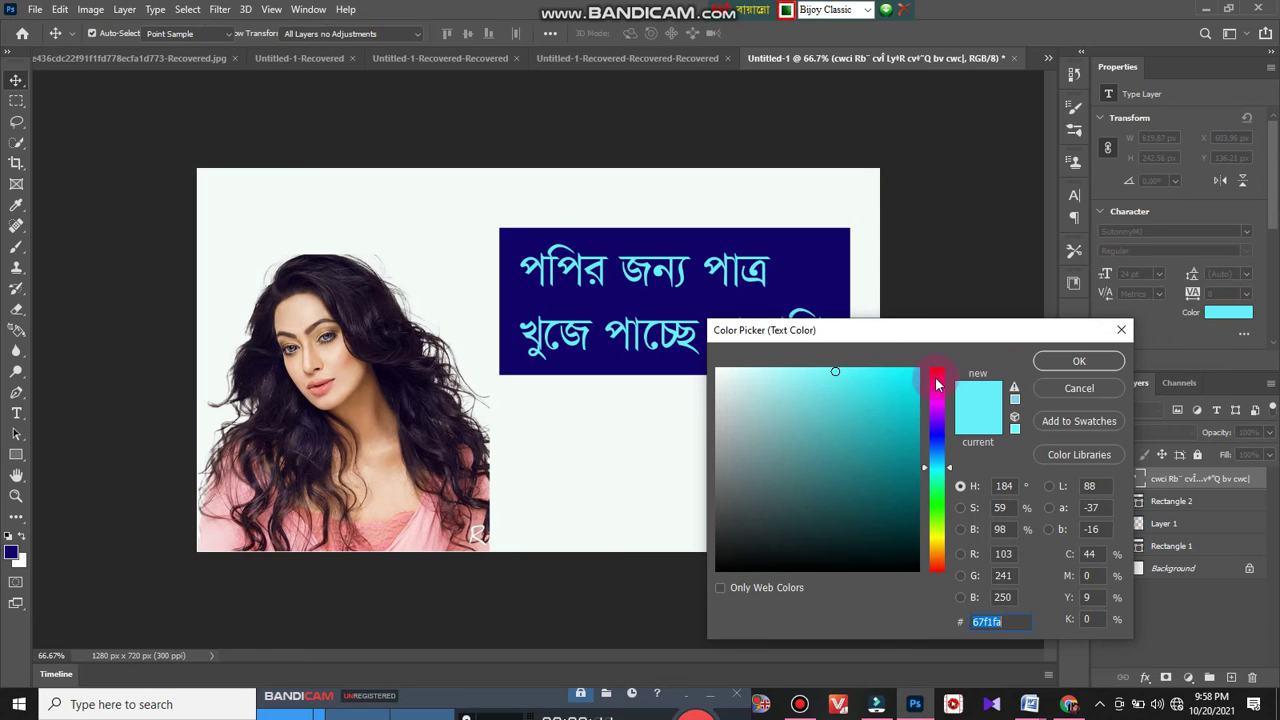
pyautogui.moveTo(758, 384); pyautogui.dragTo(718, 372)
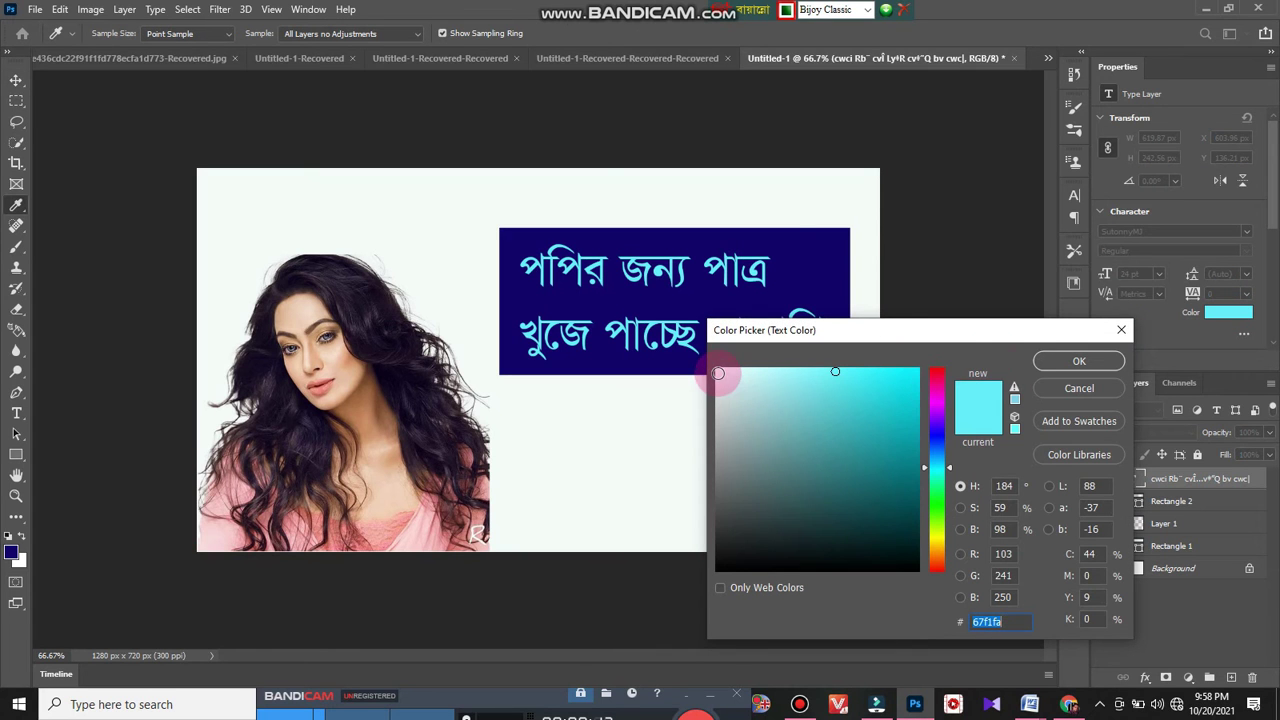
pyautogui.click(1043, 361)
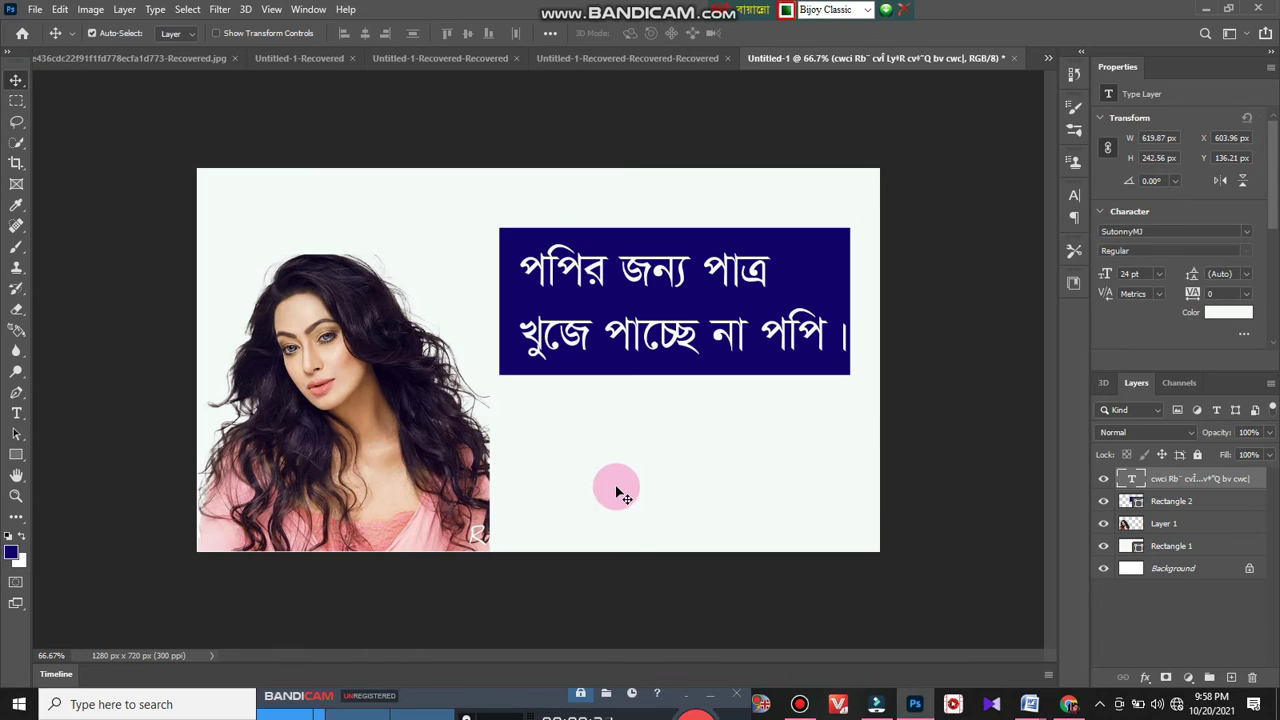
# - Start a new caption text line in the empty area below the navy headline box
pyautogui.click(15, 414)
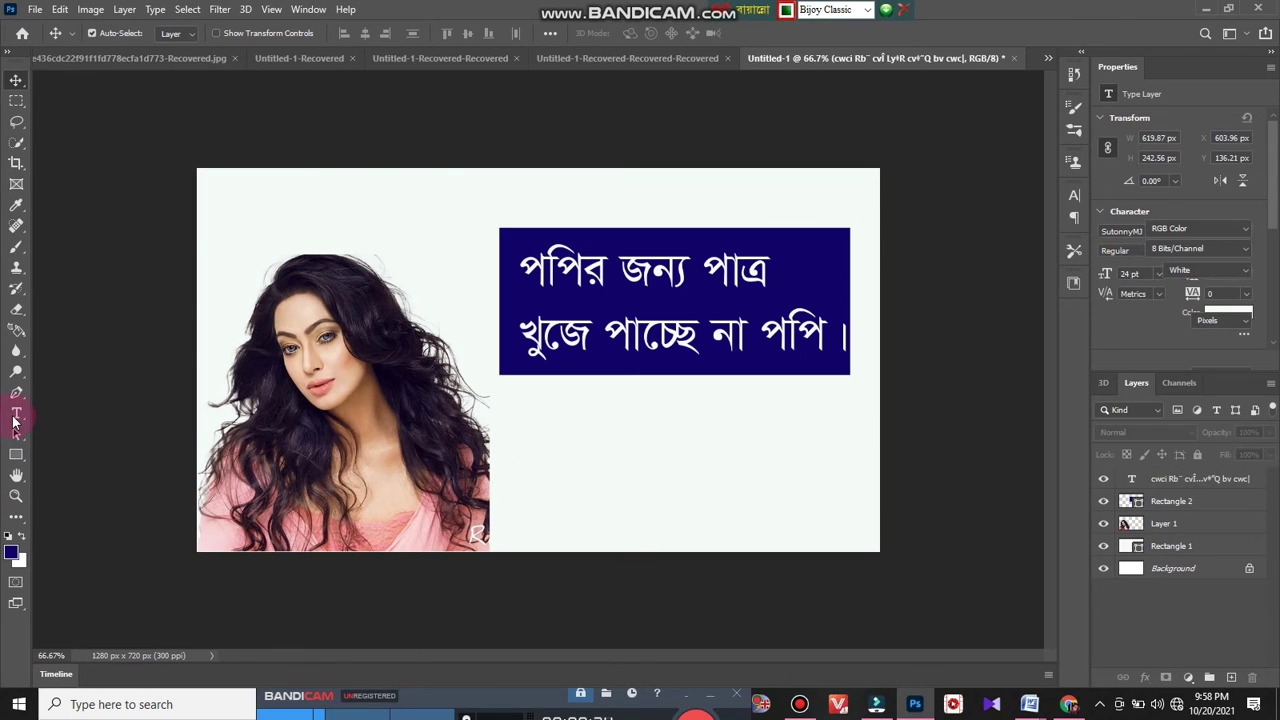
pyautogui.click(601, 421)
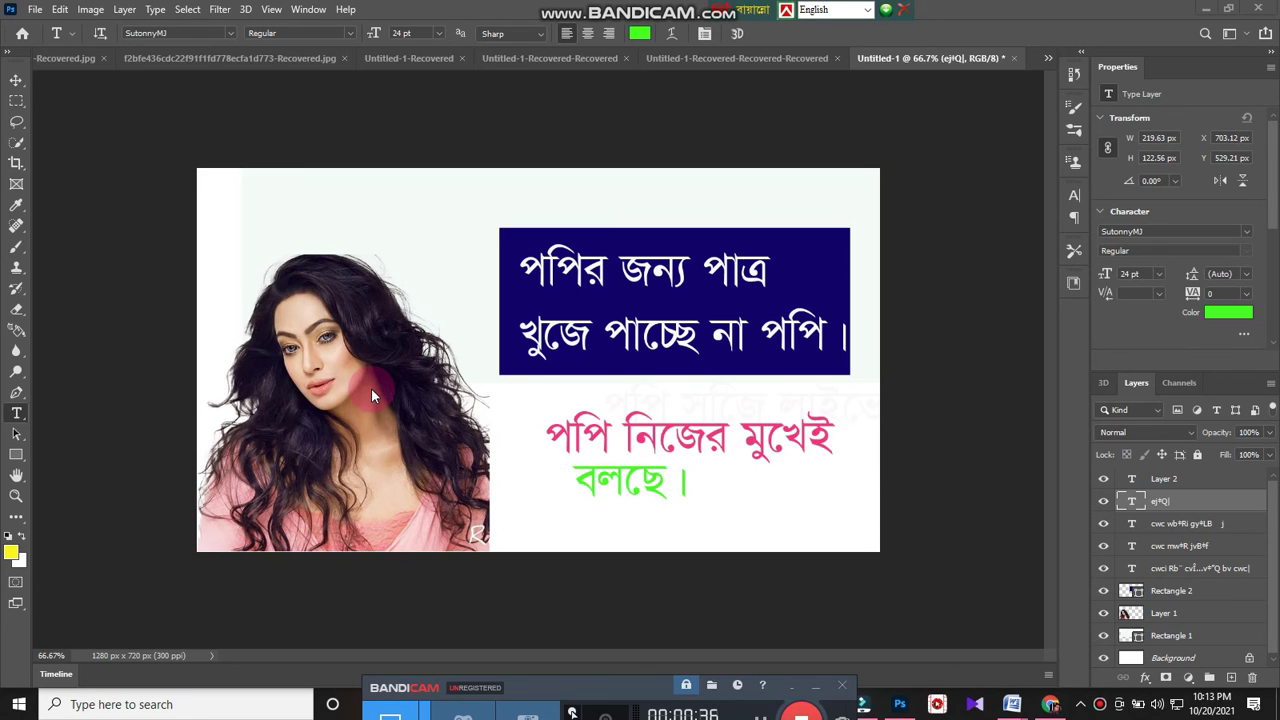
# - Save a JPEG copy of the thumbnail on the computer's Desktop as "popy thambline" with quality 12 (Maximum) and the Progressive format option
pyautogui.click(35, 10)
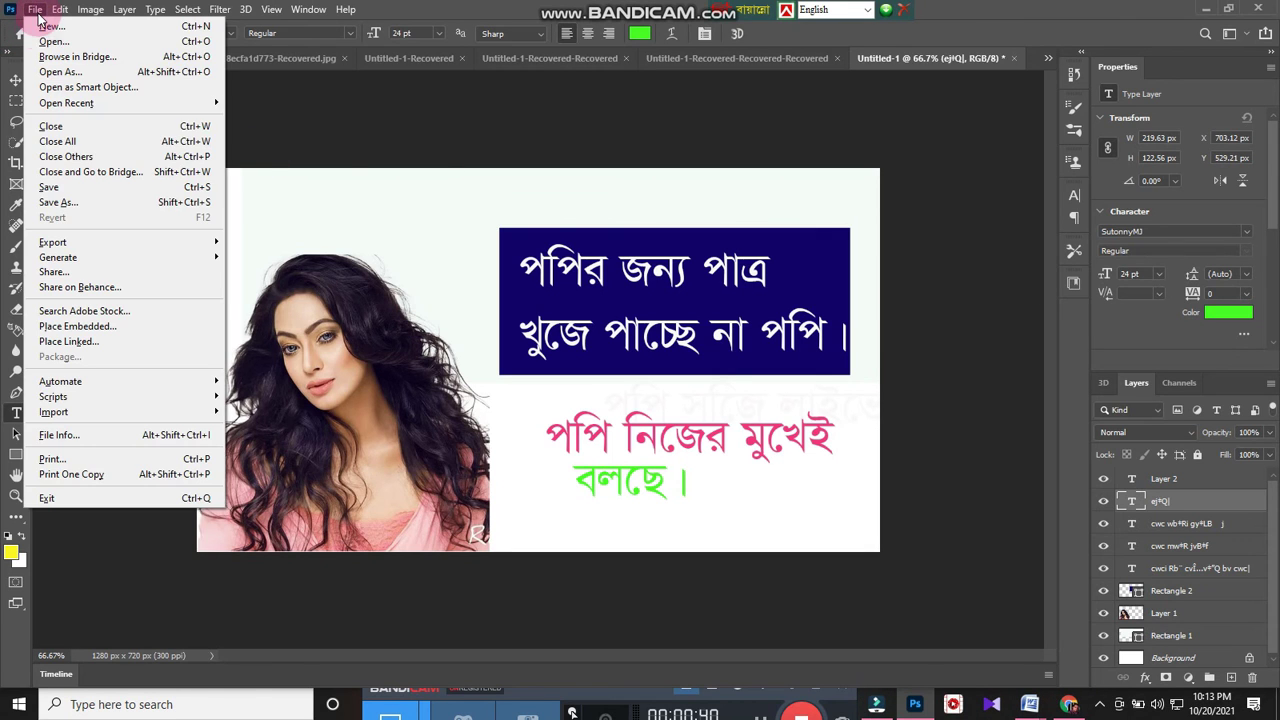
pyautogui.click(84, 206)
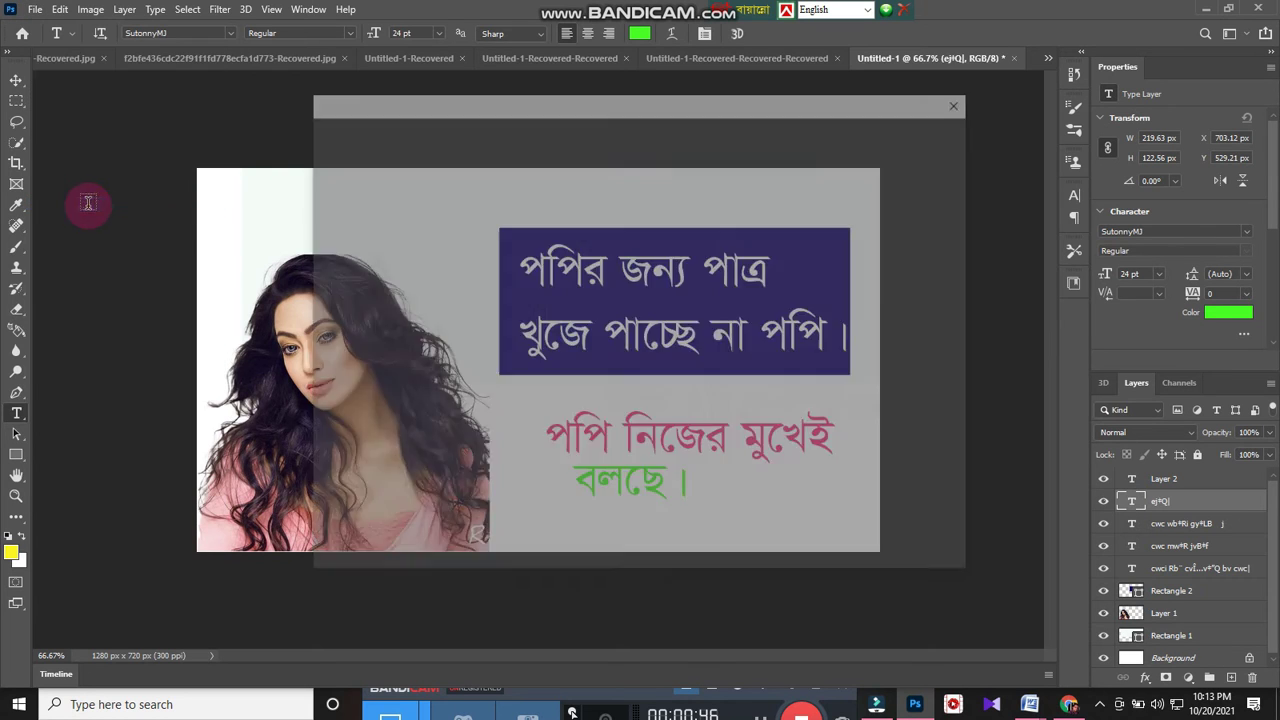
pyautogui.click(724, 490)
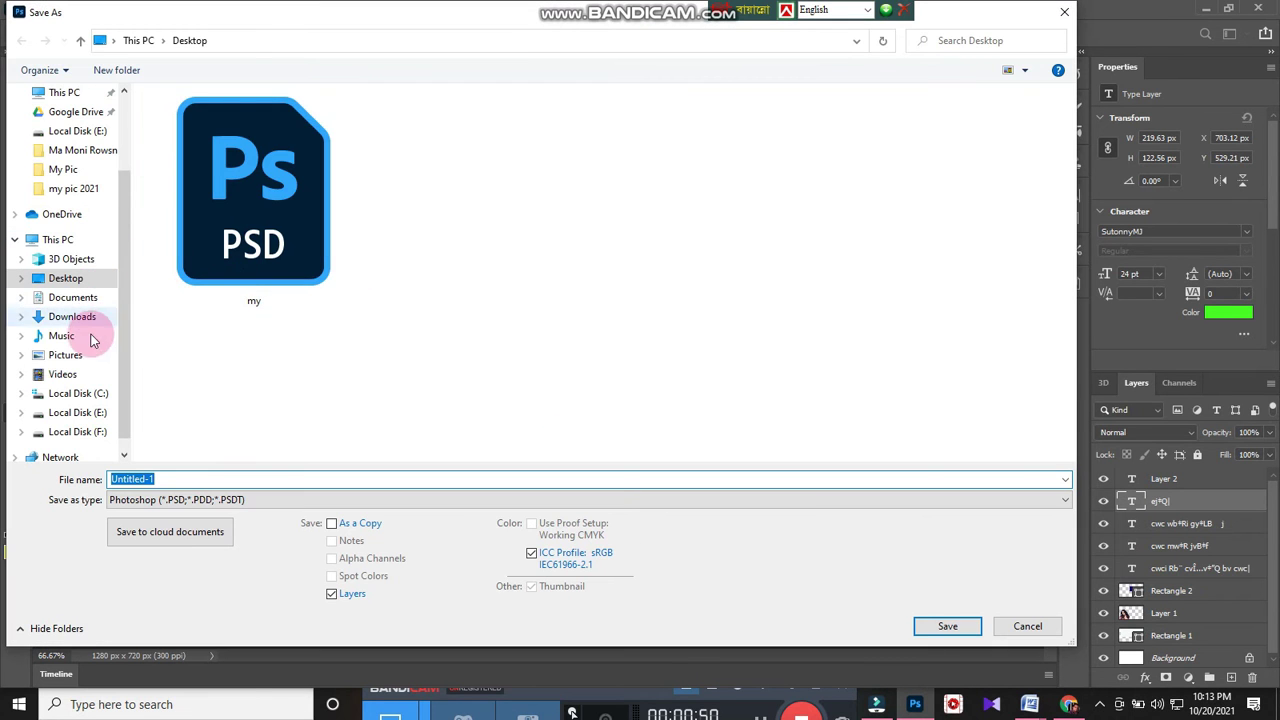
pyautogui.click(250, 499)
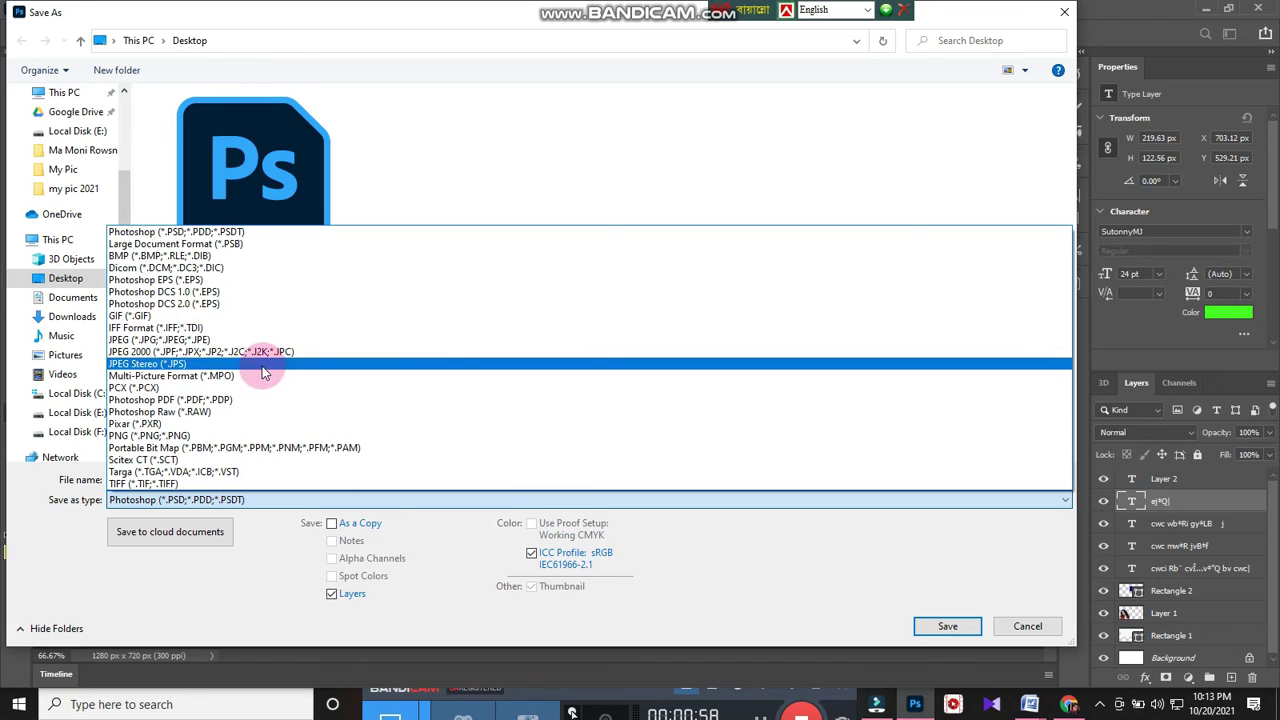
pyautogui.click(207, 342)
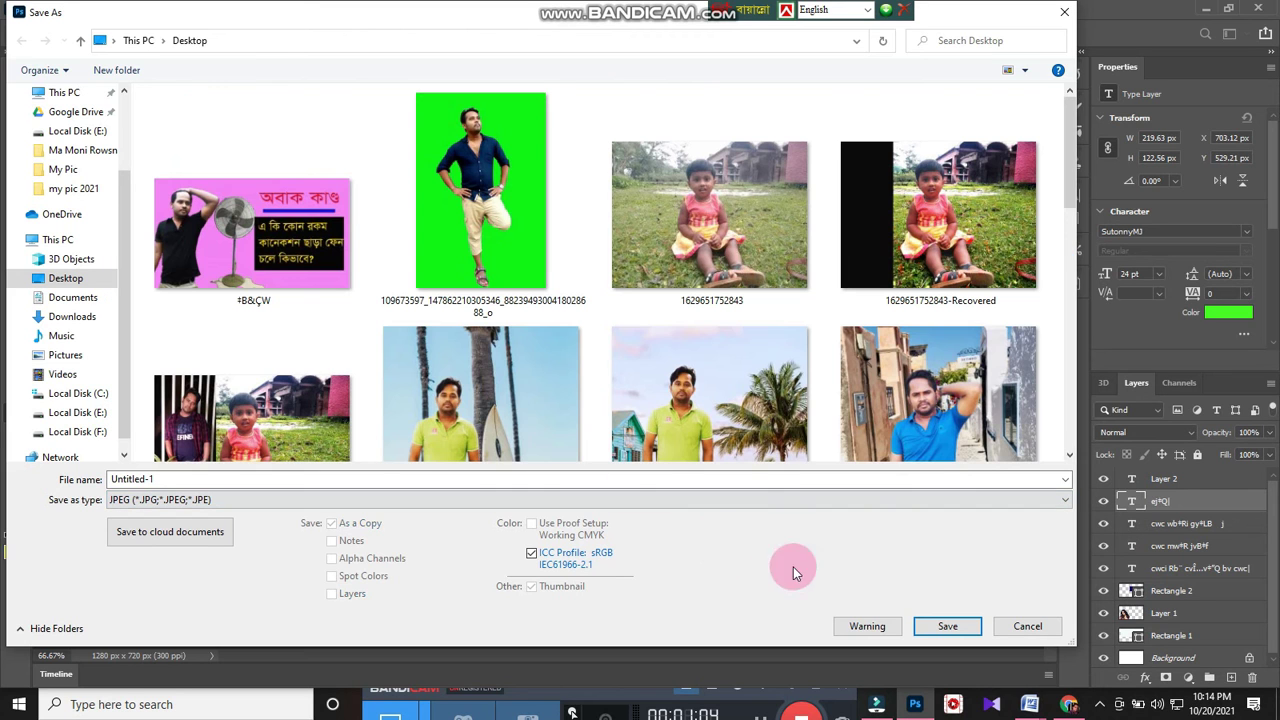
pyautogui.doubleClick(206, 478)
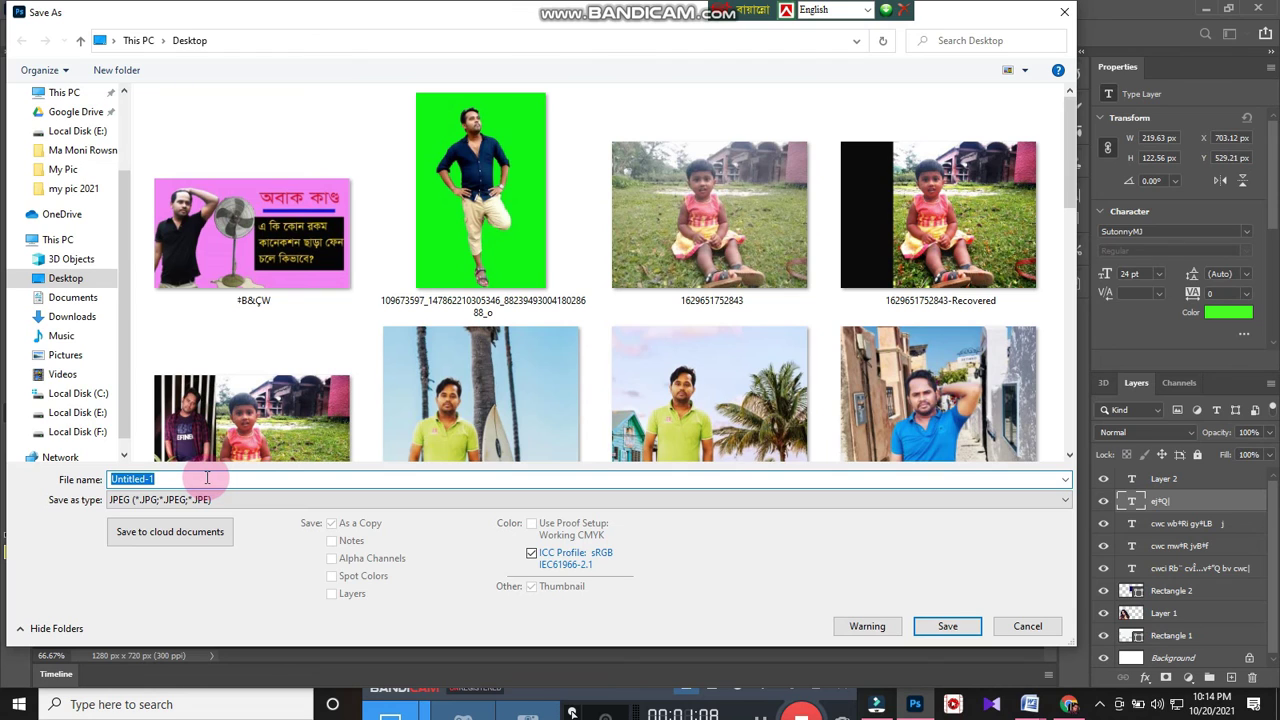
pyautogui.write('popy thambline')
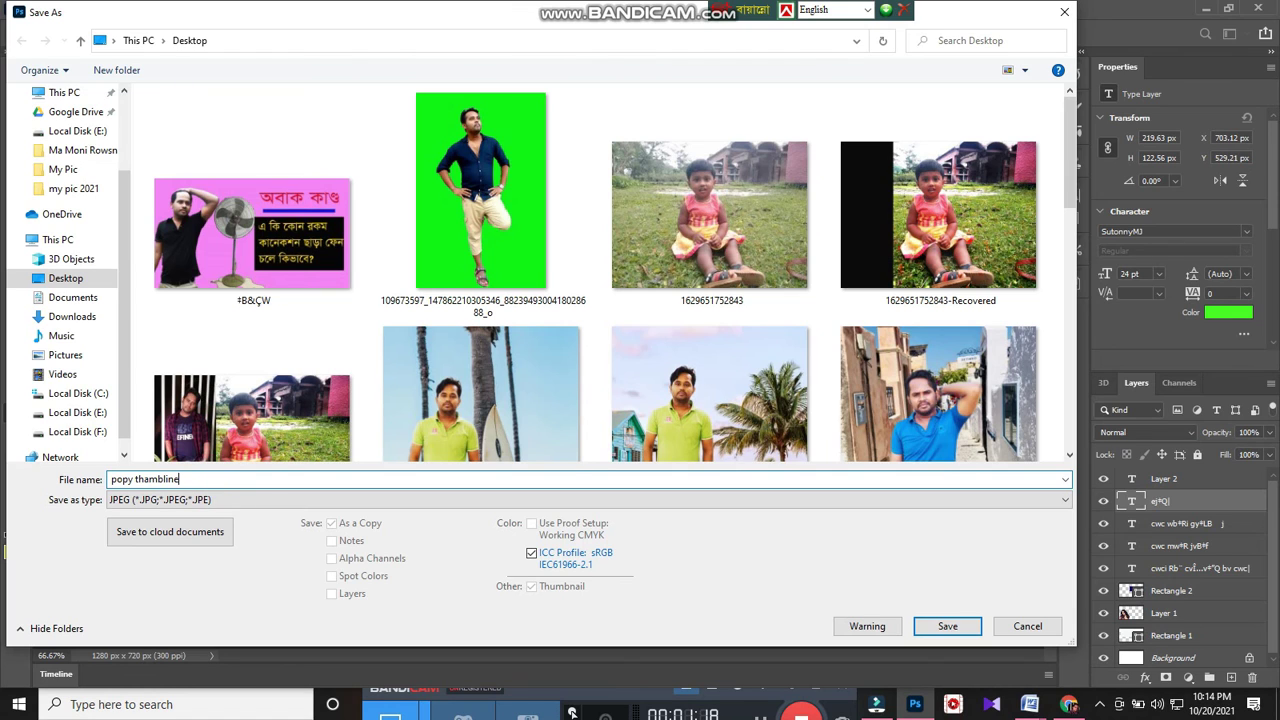
pyautogui.click(964, 628)
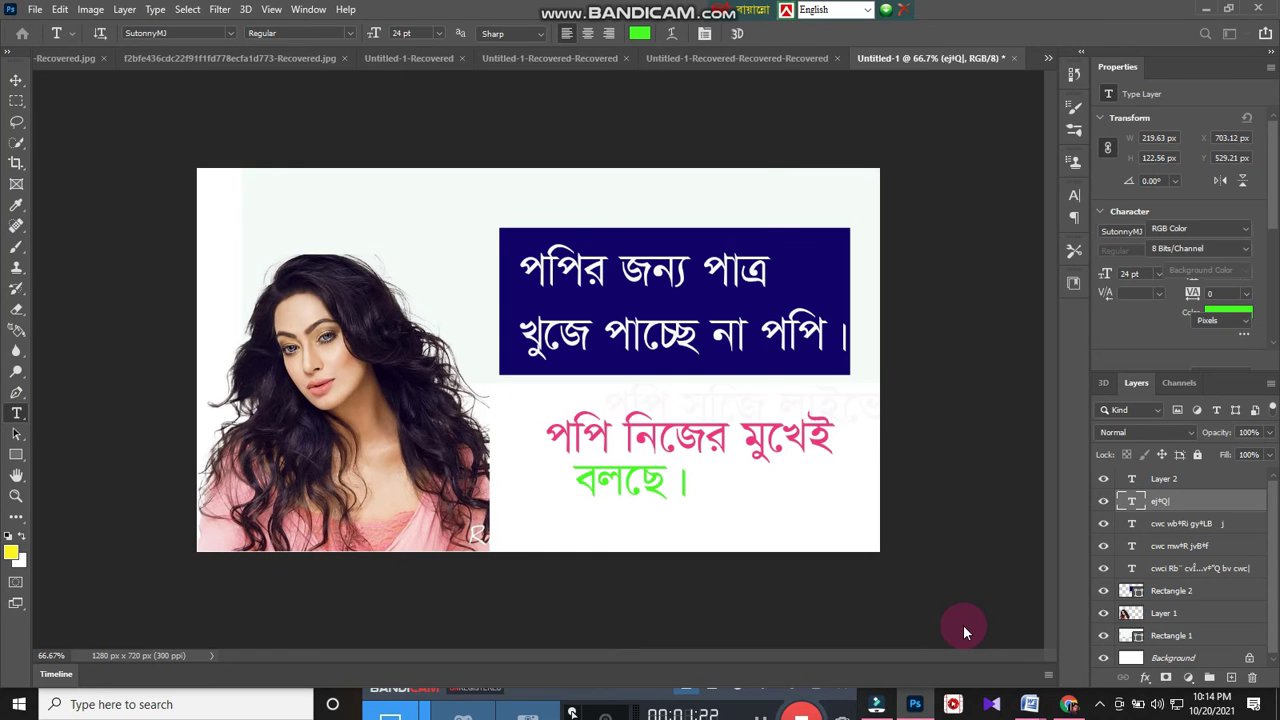
pyautogui.click(728, 164)
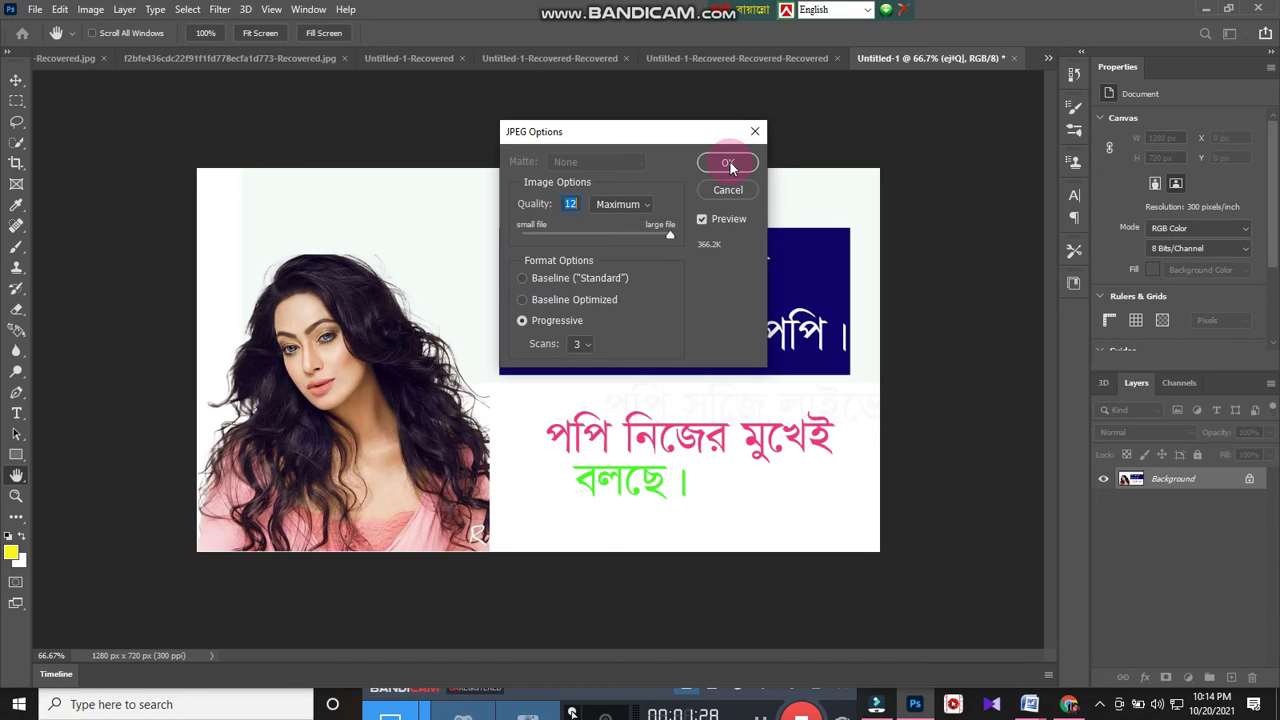
pyautogui.click(728, 164)
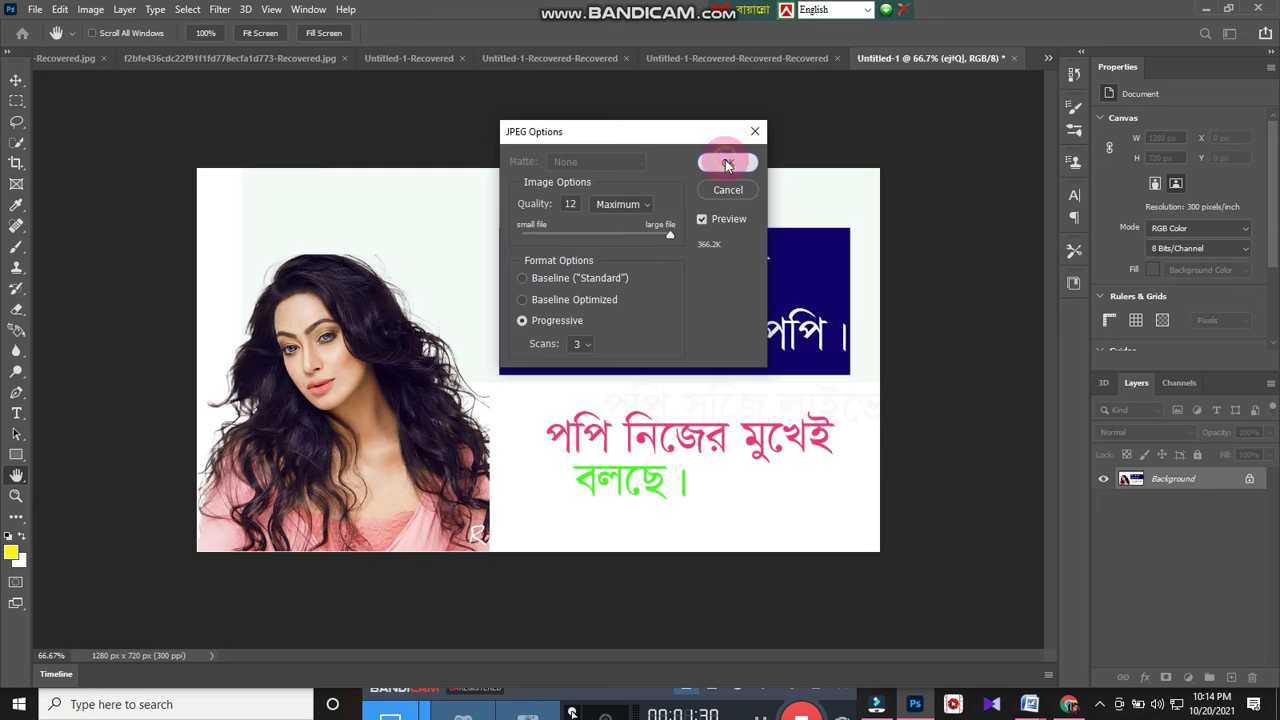
# - Switch to YouTube in Chrome and open the channel's uploaded content list in YouTube Studio
pyautogui.click(1005, 630)
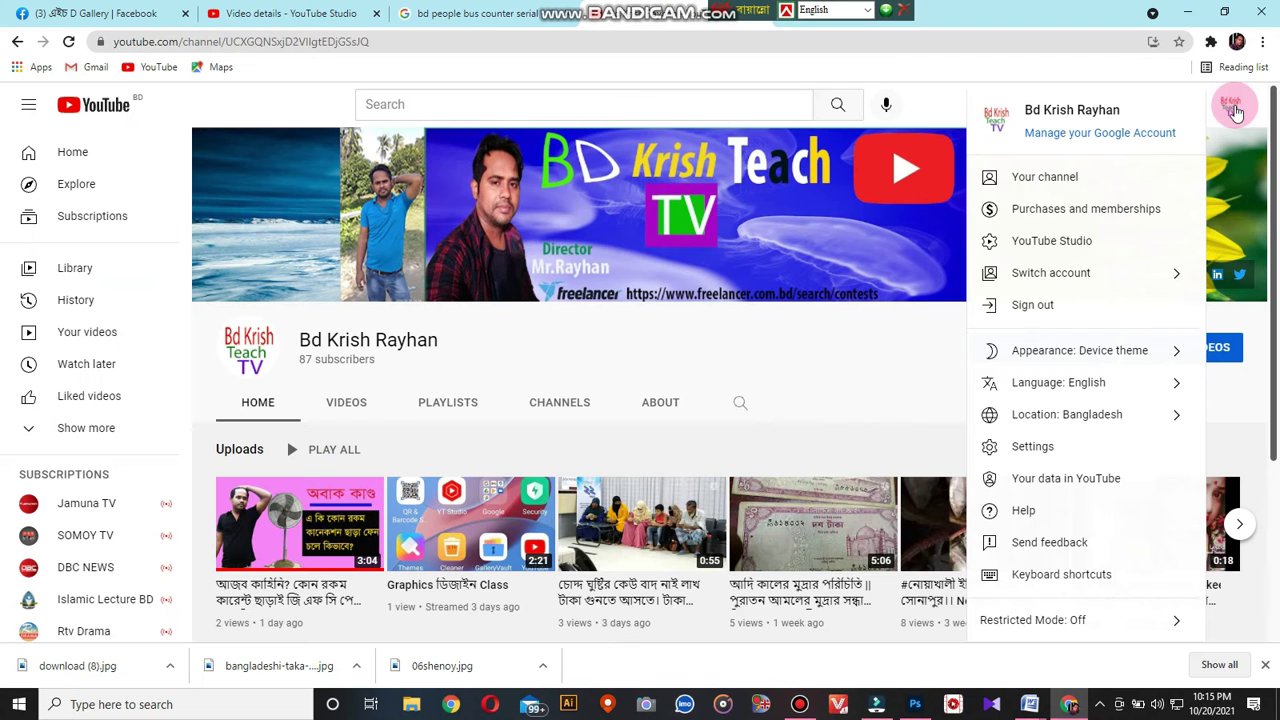
pyautogui.click(993, 272)
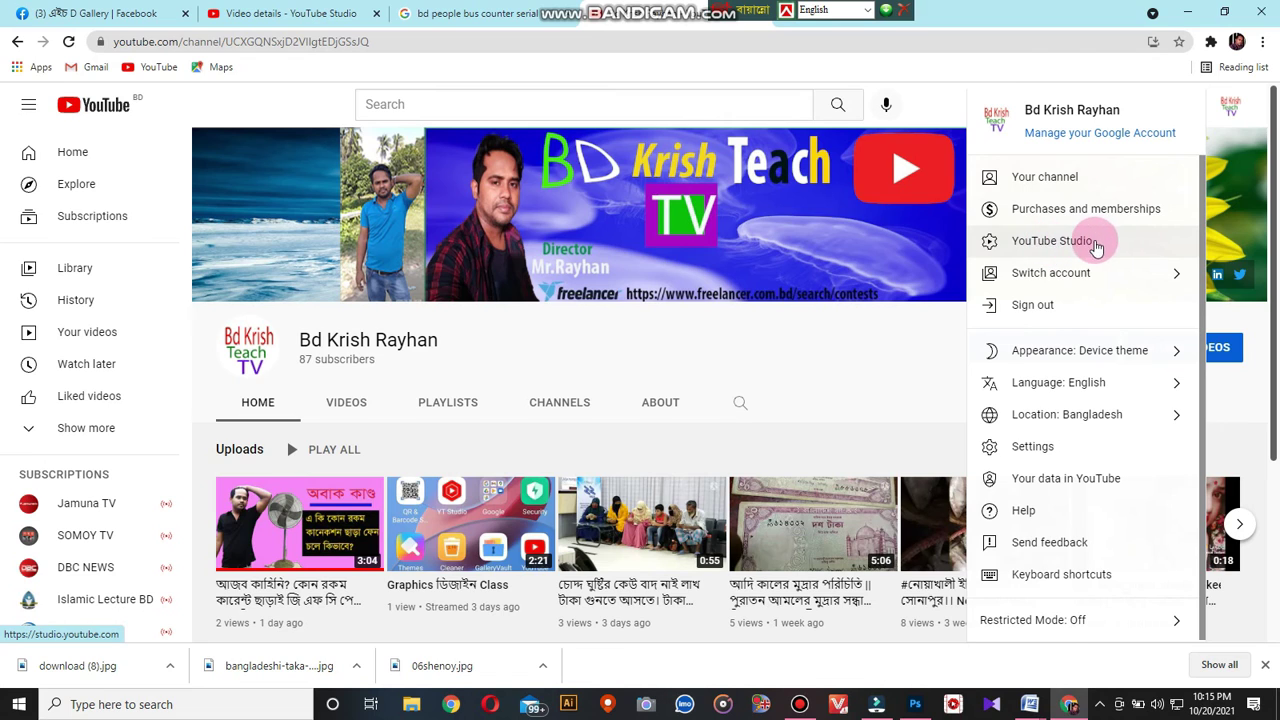
pyautogui.click(1096, 247)
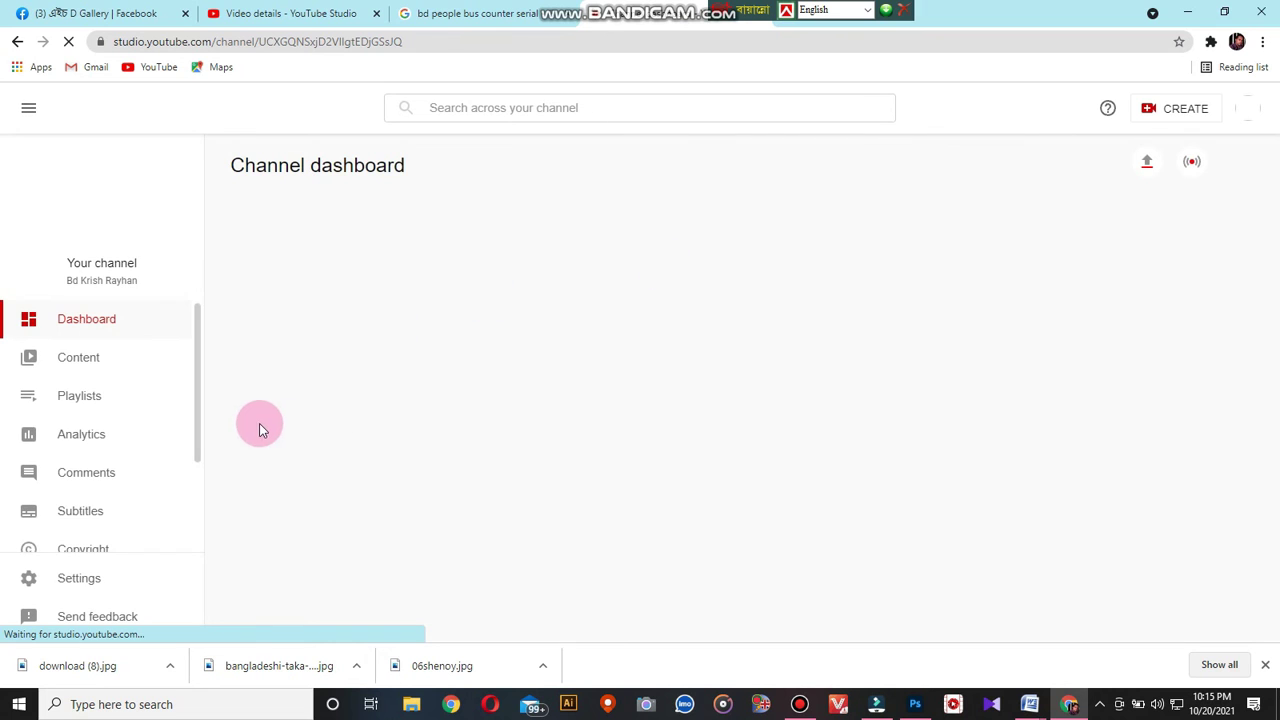
pyautogui.click(103, 320)
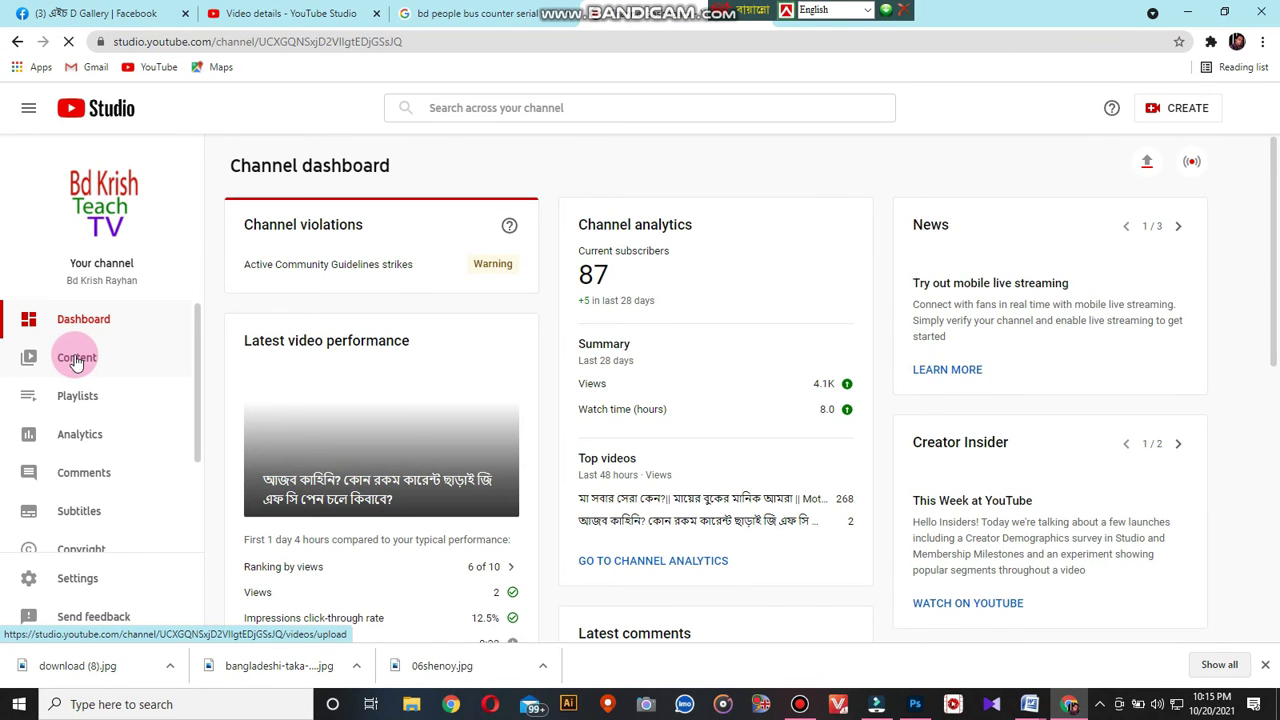
pyautogui.click(76, 360)
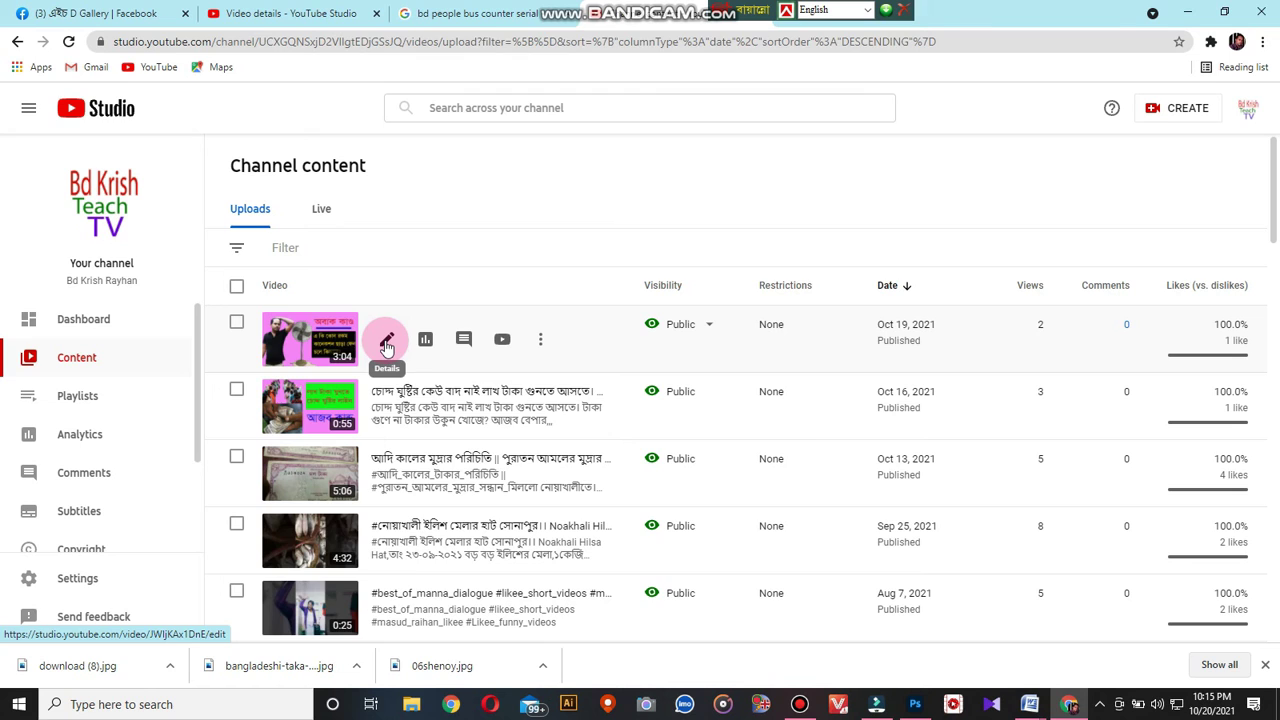
# - Open the details of the video published Oct 19, 2021 and bring up the options for its custom thumbnail
pyautogui.click(387, 342)
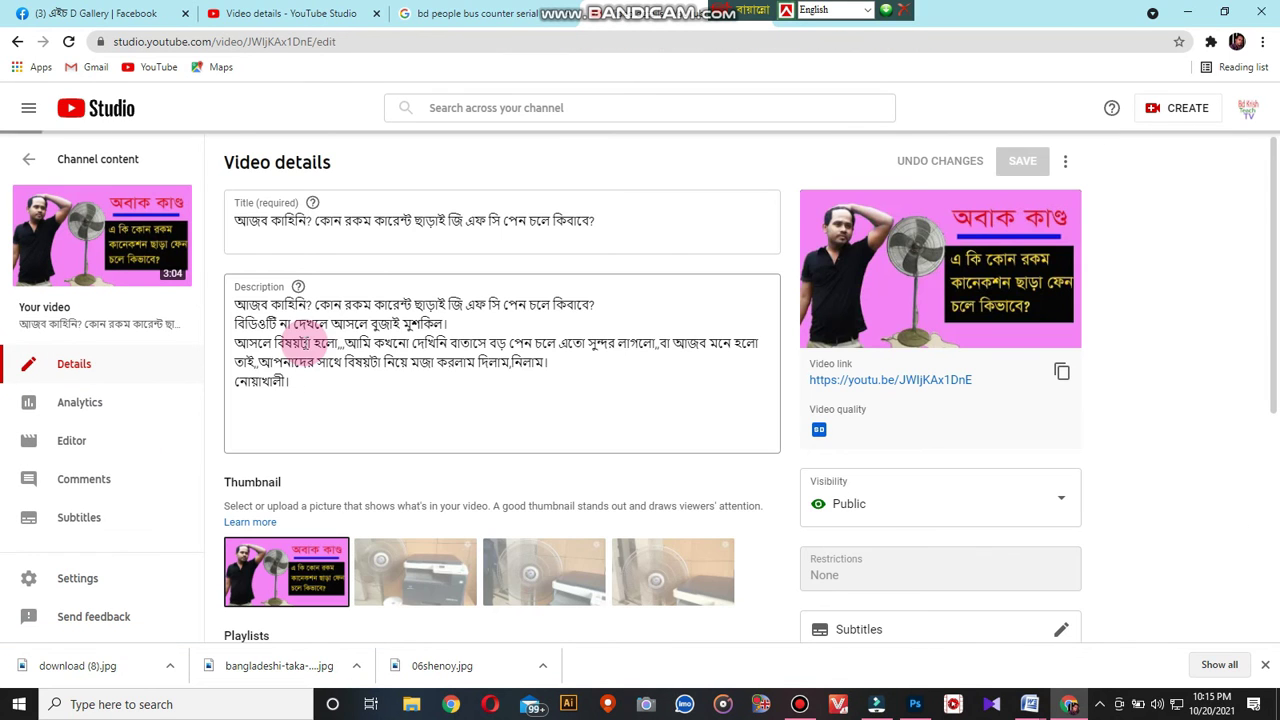
pyautogui.scroll(-1, 314, 443)
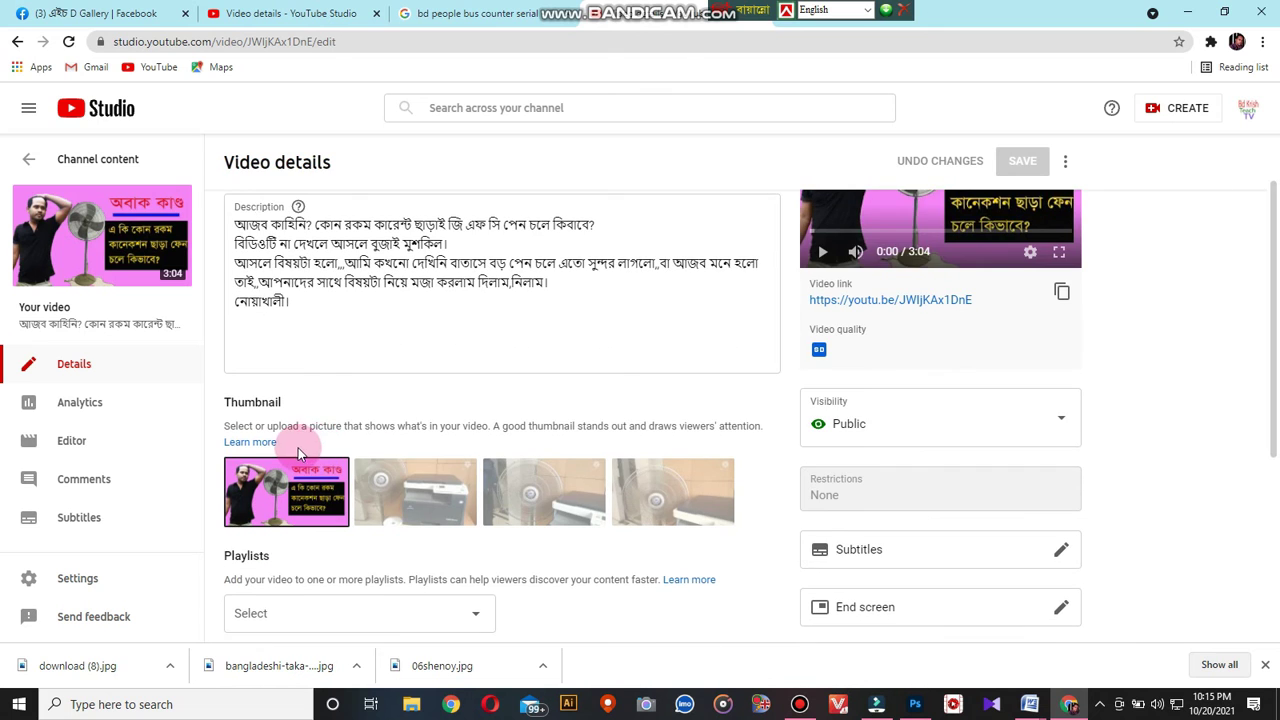
pyautogui.scroll(1, 321, 341)
pyautogui.scroll(-1, 300, 408)
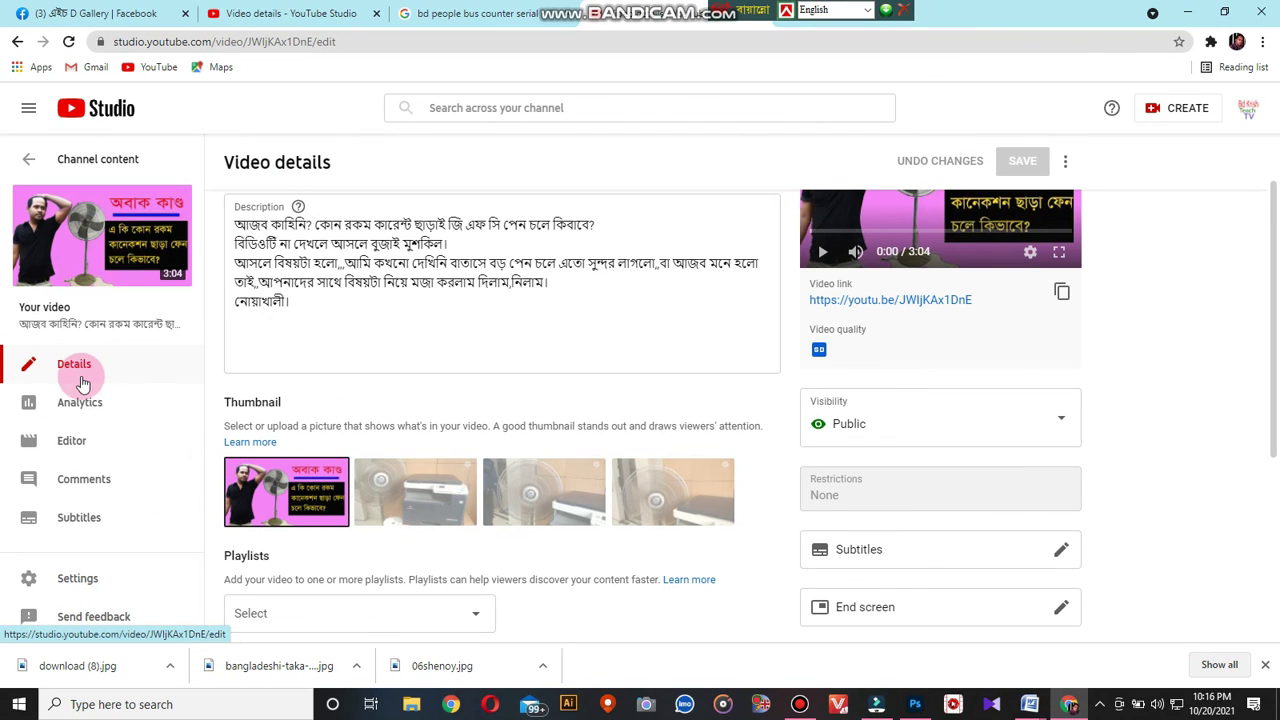
pyautogui.moveTo(310, 505)
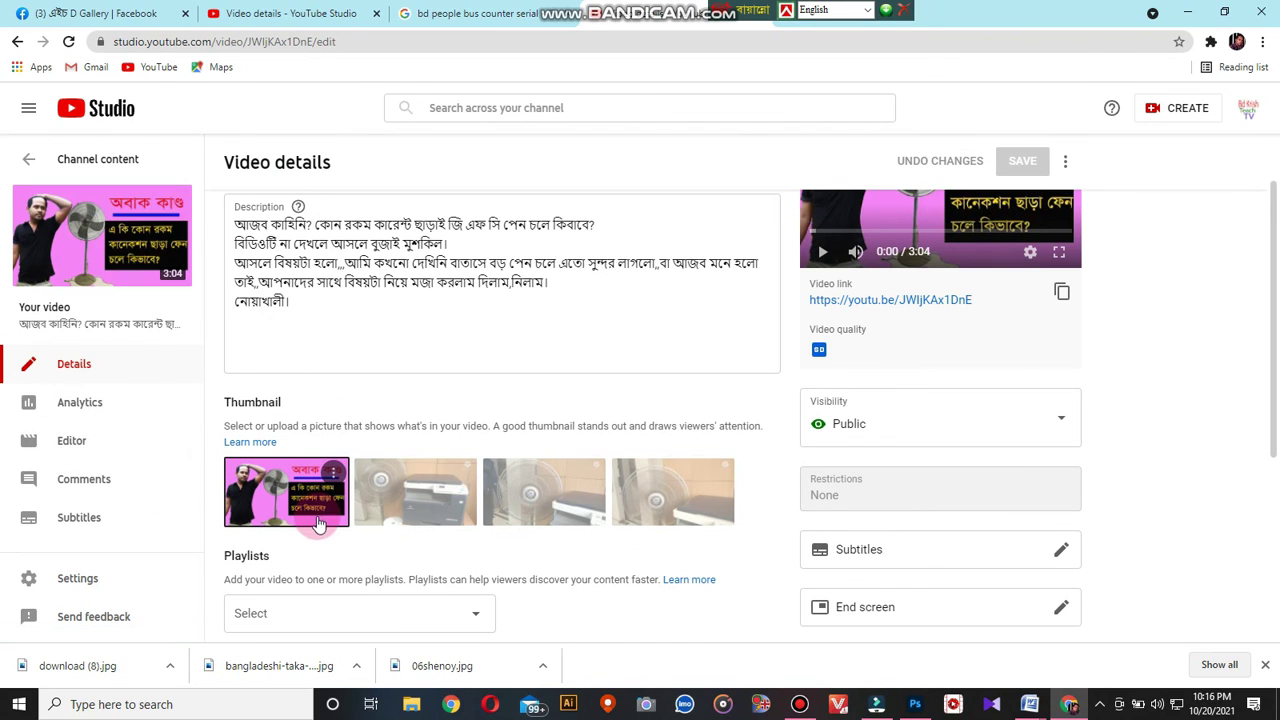
pyautogui.click(341, 470)
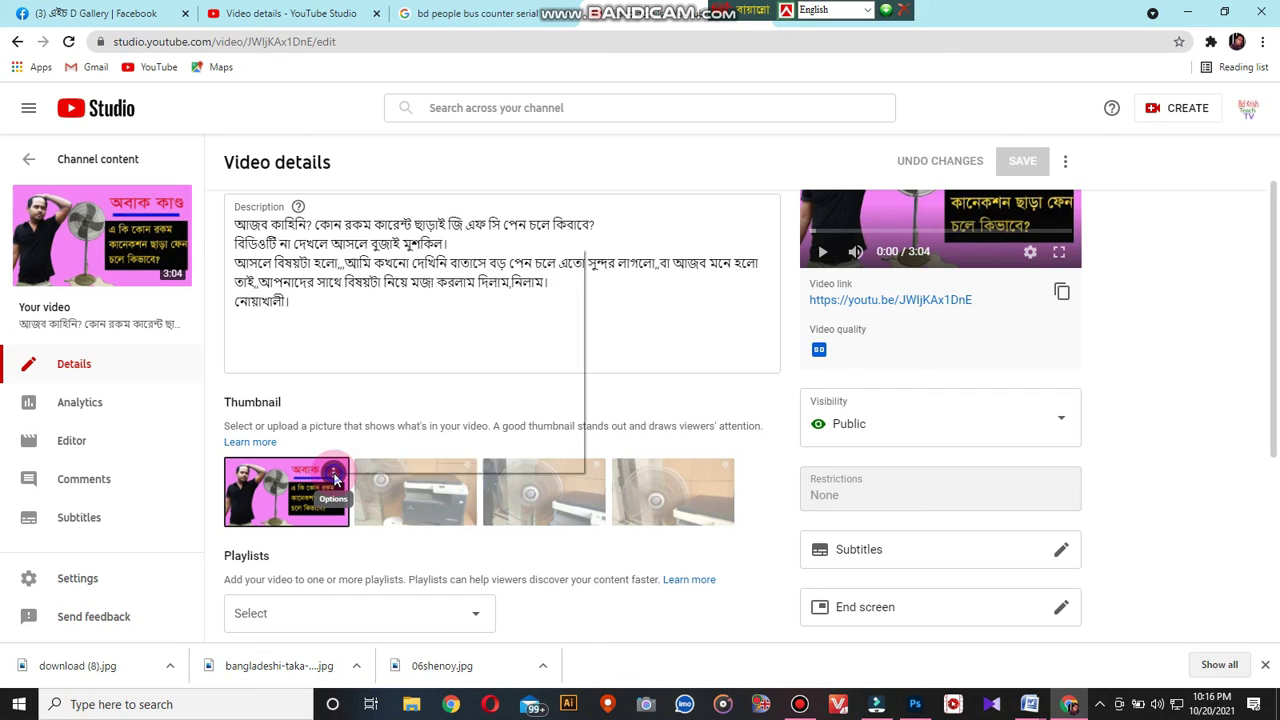
pyautogui.rightClick(335, 481)
pyautogui.click(335, 481)
pyautogui.click(335, 481)
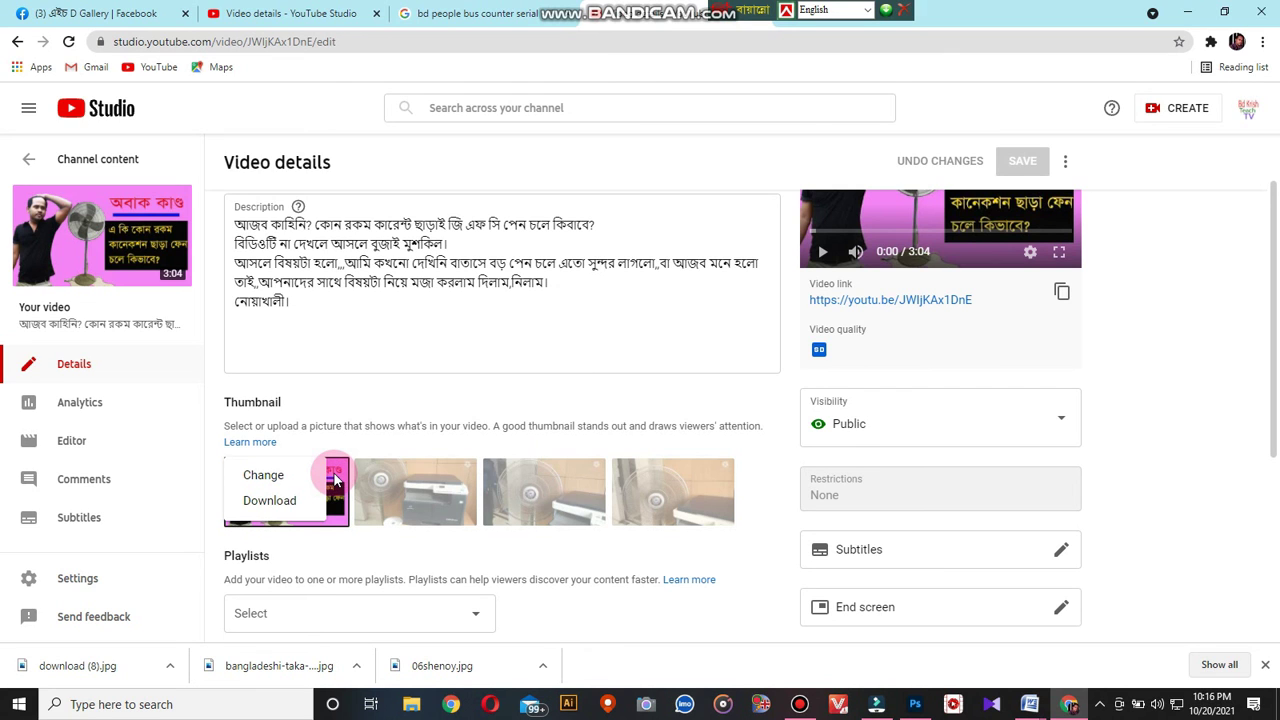